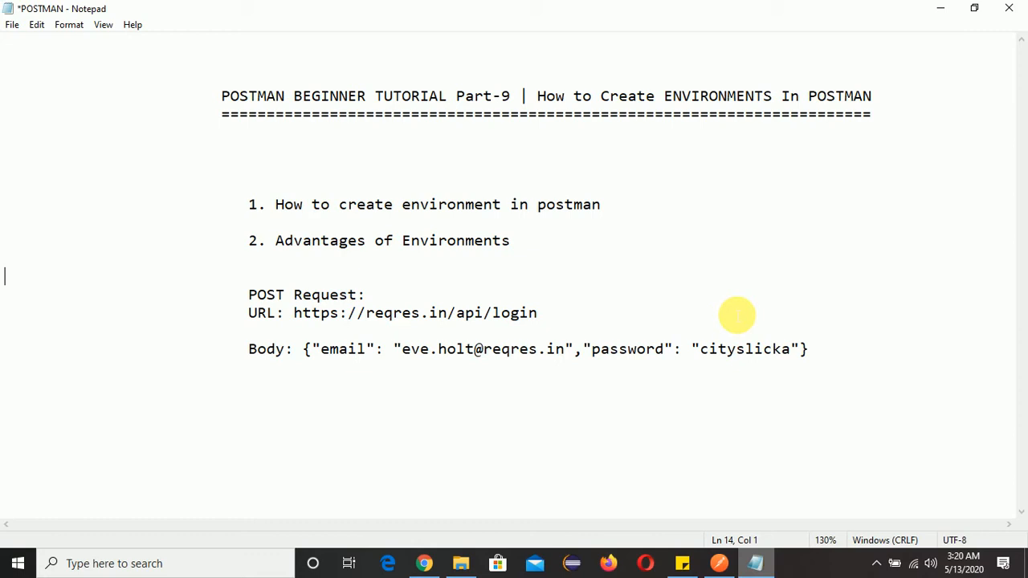
pyautogui.moveTo(276, 204); pyautogui.dragTo(615, 212)
pyautogui.click(615, 211)
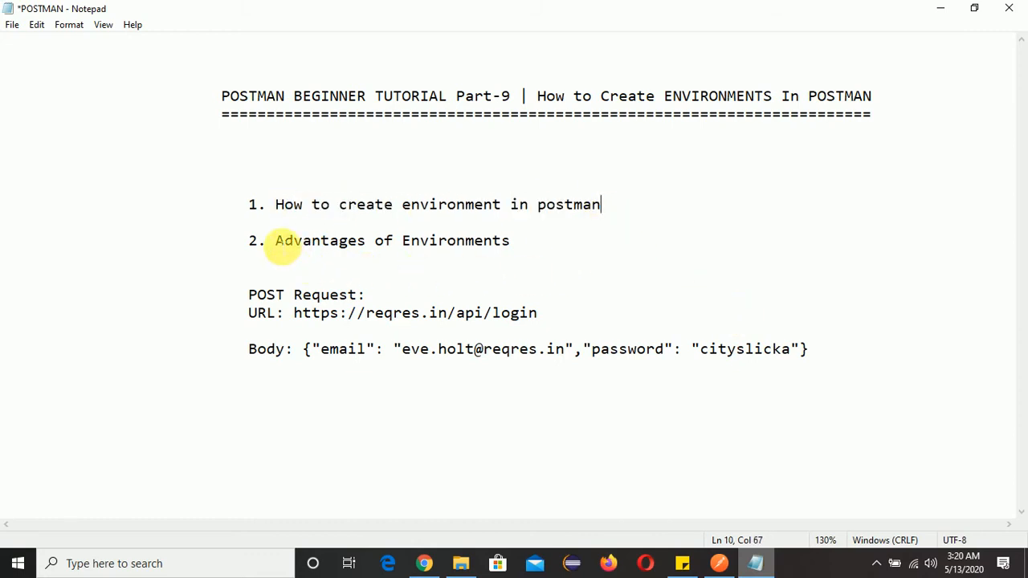
pyautogui.moveTo(277, 243); pyautogui.dragTo(528, 257)
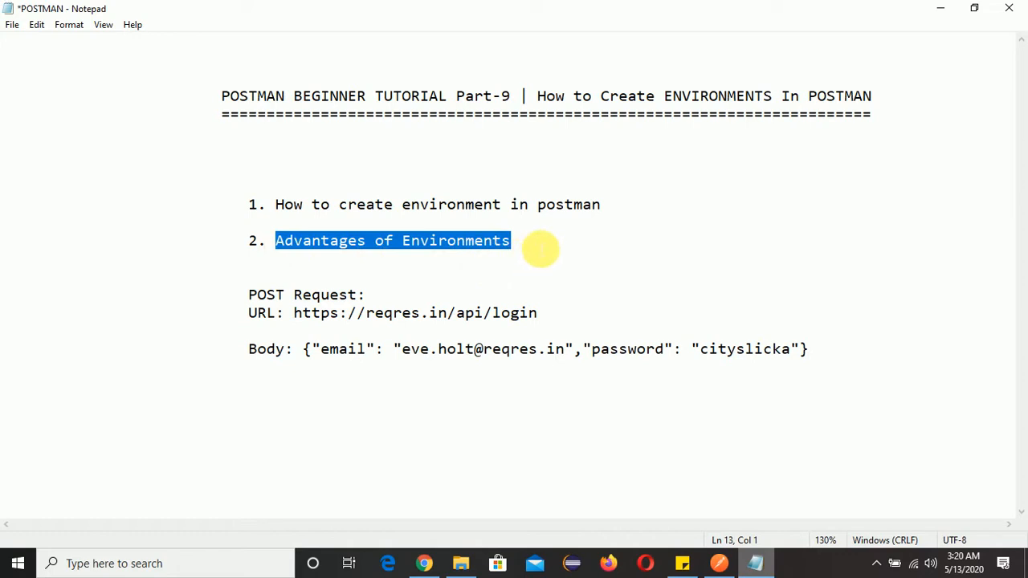
pyautogui.moveTo(615, 212); pyautogui.dragTo(315, 206)
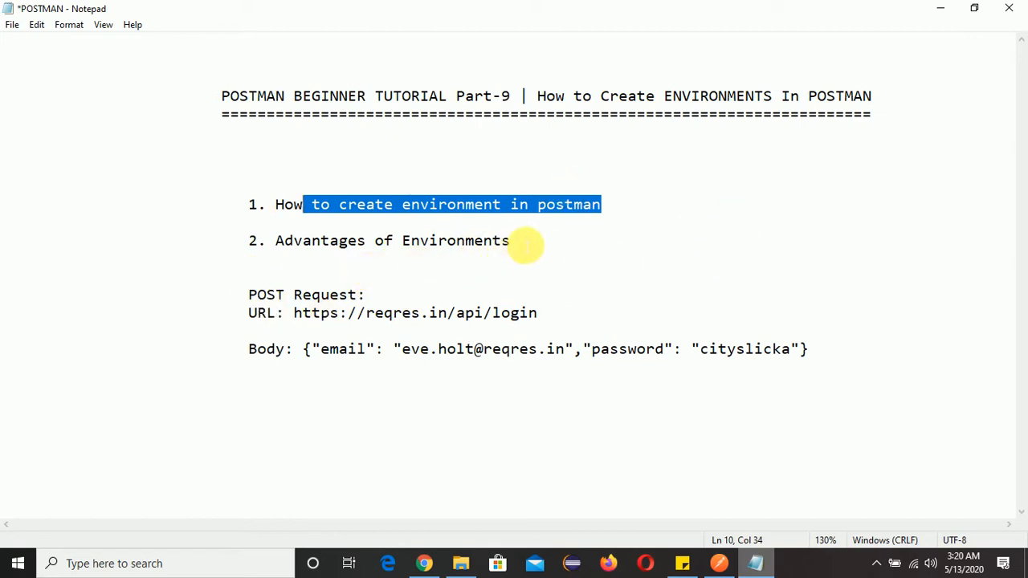
pyautogui.click(526, 244)
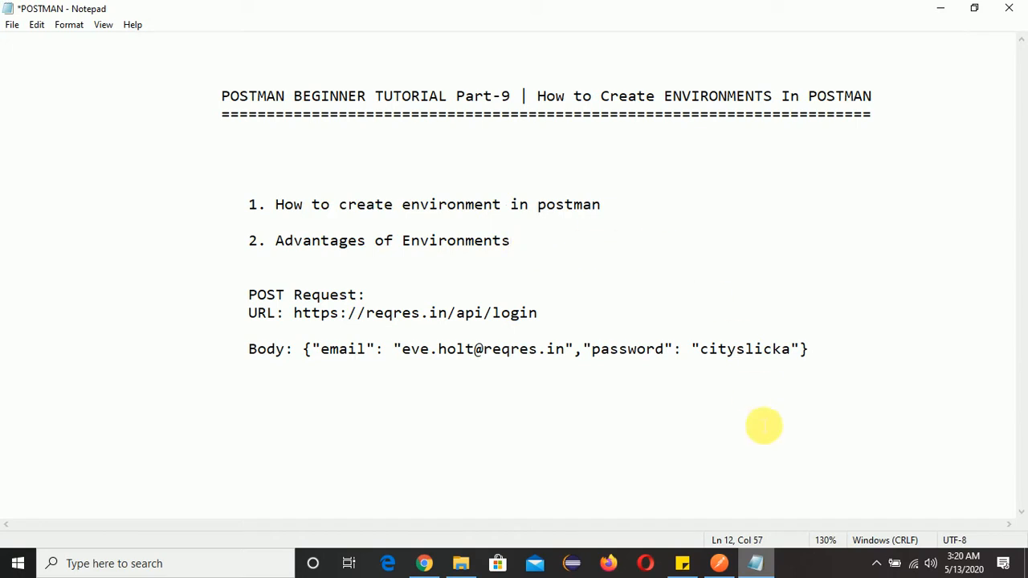
# Switch to Postman and create a new request named USER_POST, saved in API_COLLECTION3.
pyautogui.click(719, 563)
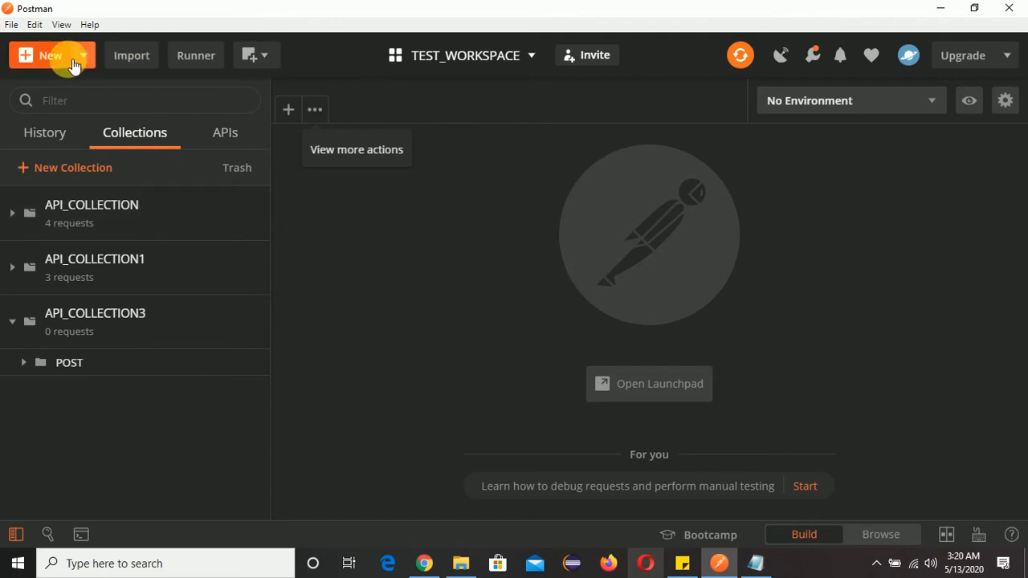
pyautogui.click(50, 54)
pyautogui.click(230, 193)
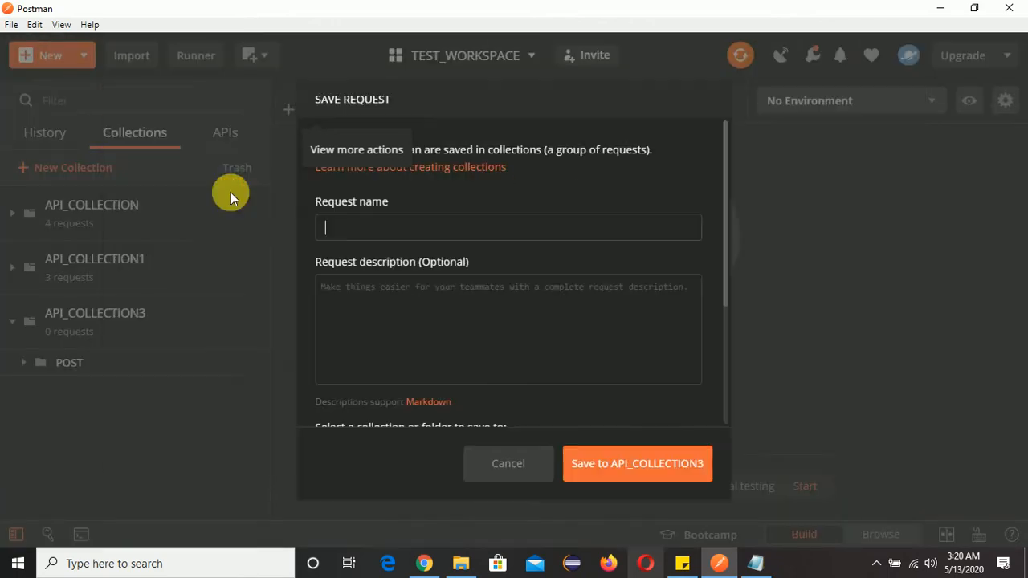
pyautogui.click(405, 235)
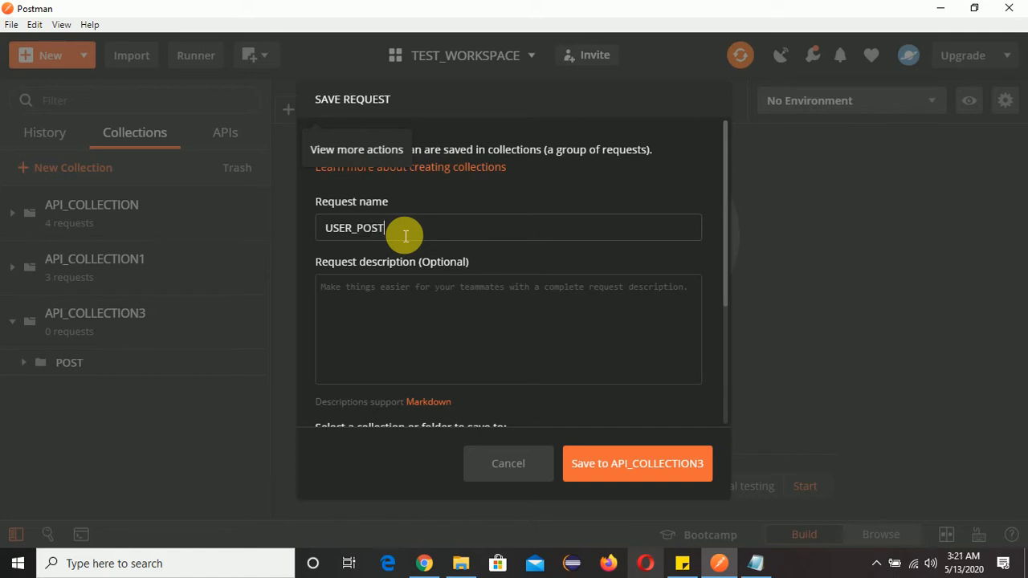
pyautogui.write('USER_POST')
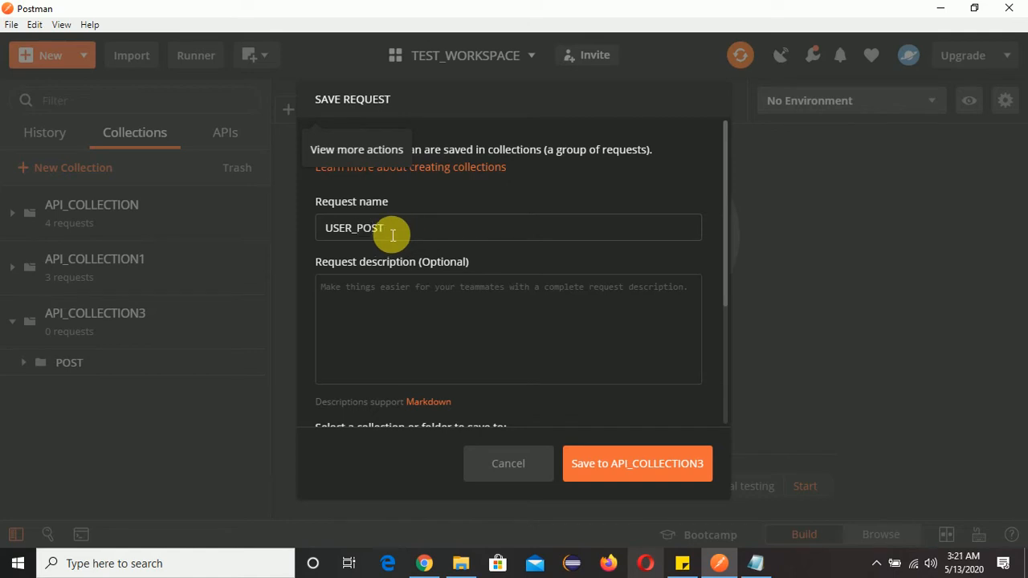
pyautogui.click(665, 472)
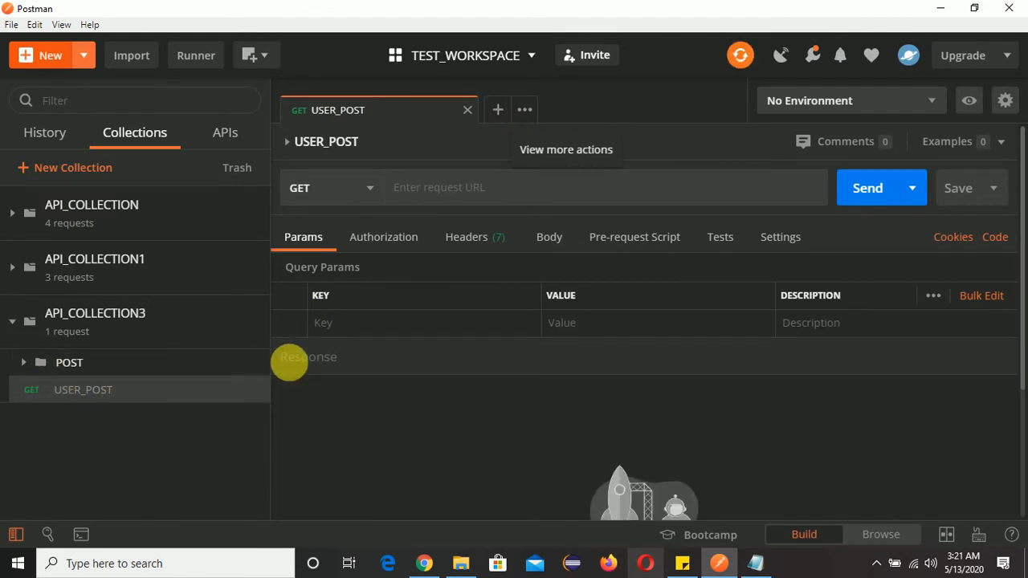
# Set the USER_POST request's method to POST and save the request.
pyautogui.click(368, 187)
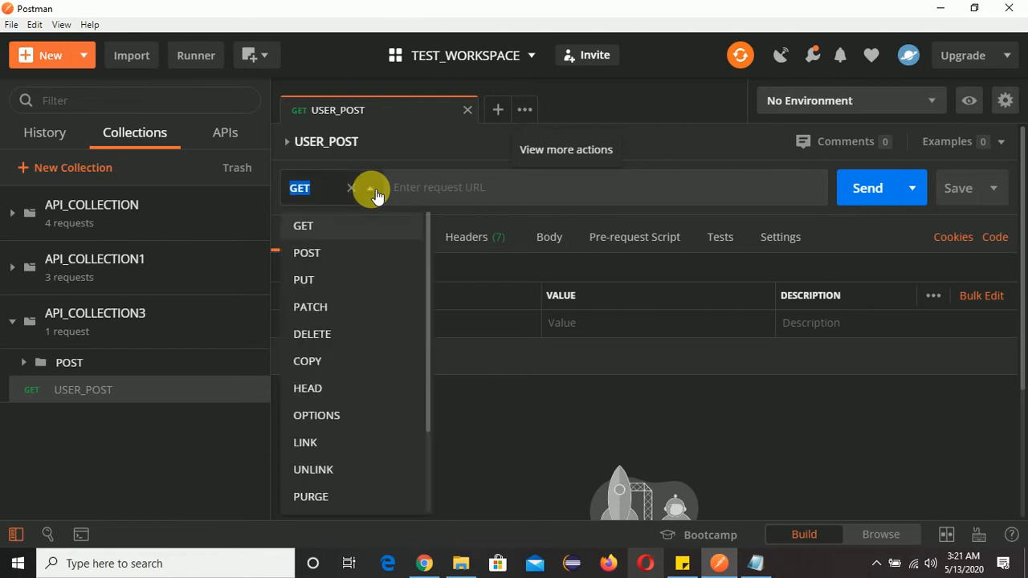
pyautogui.click(351, 257)
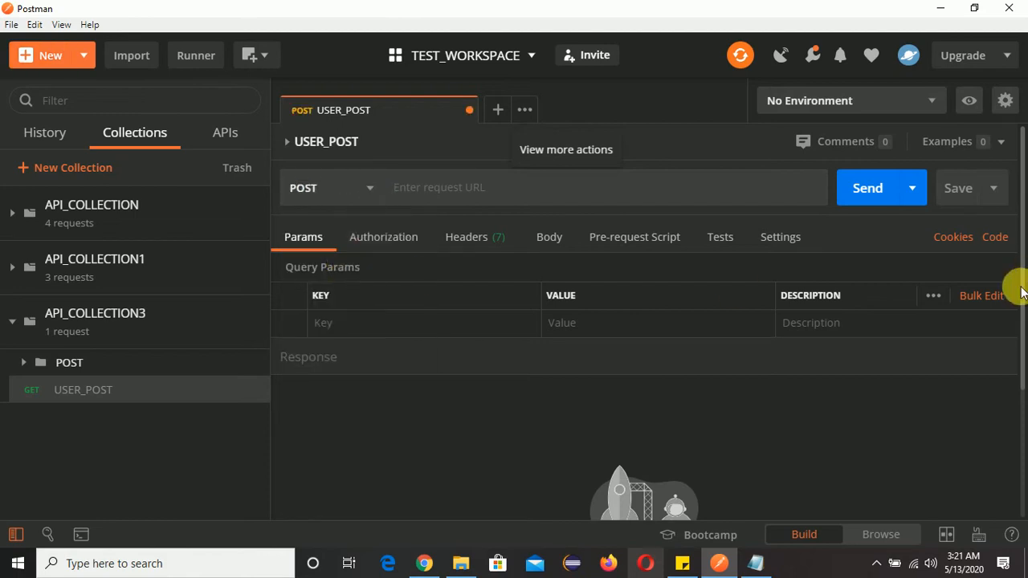
pyautogui.click(964, 199)
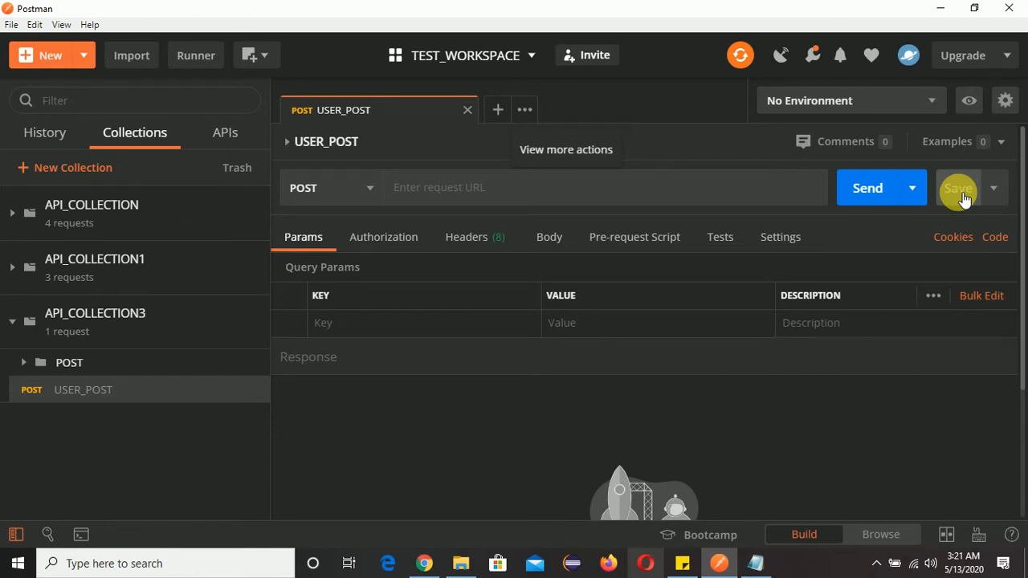
pyautogui.click(424, 563)
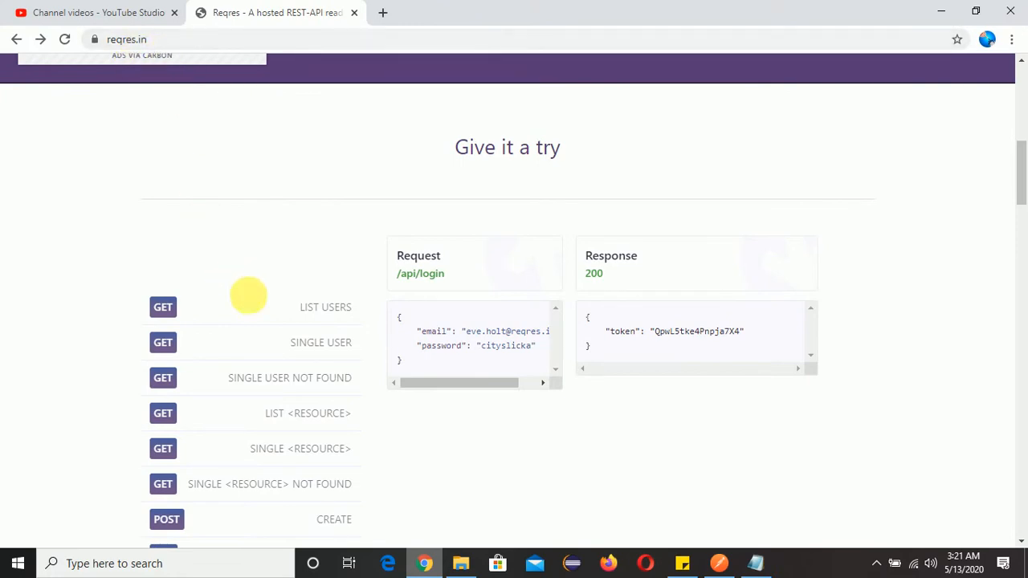
pyautogui.scroll(-3, 329, 354)
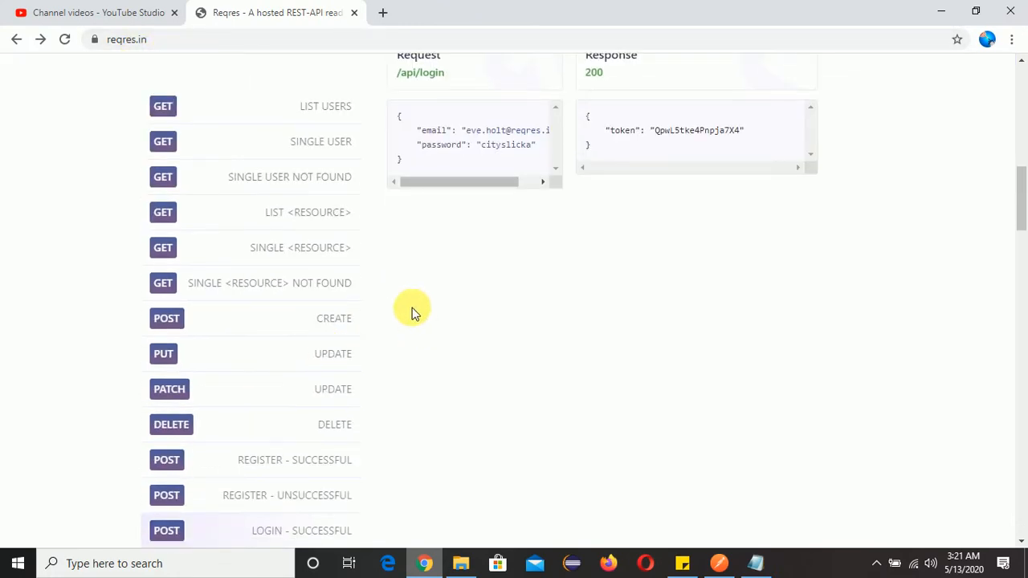
pyautogui.scroll(-1, 411, 317)
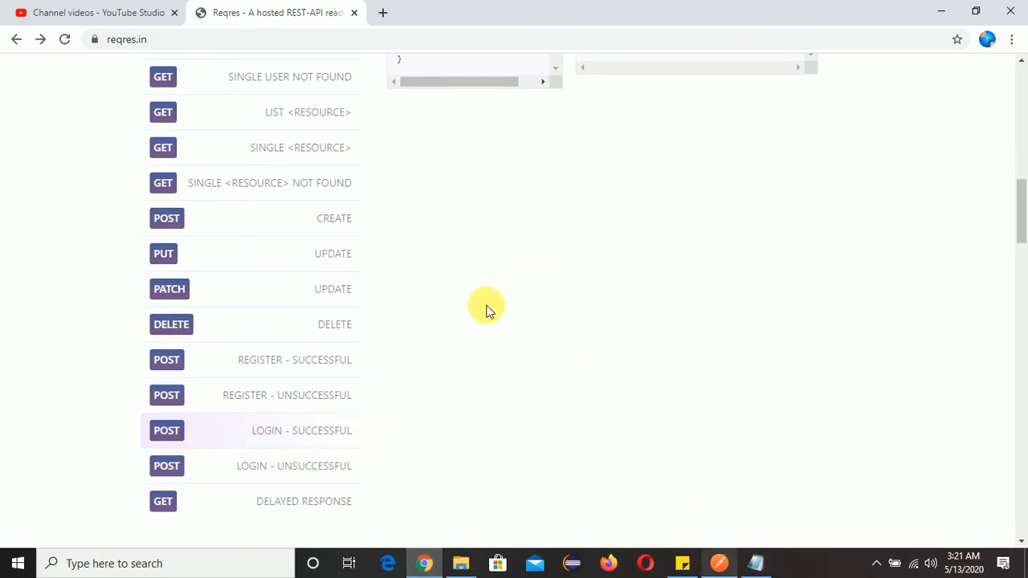
pyautogui.click(759, 560)
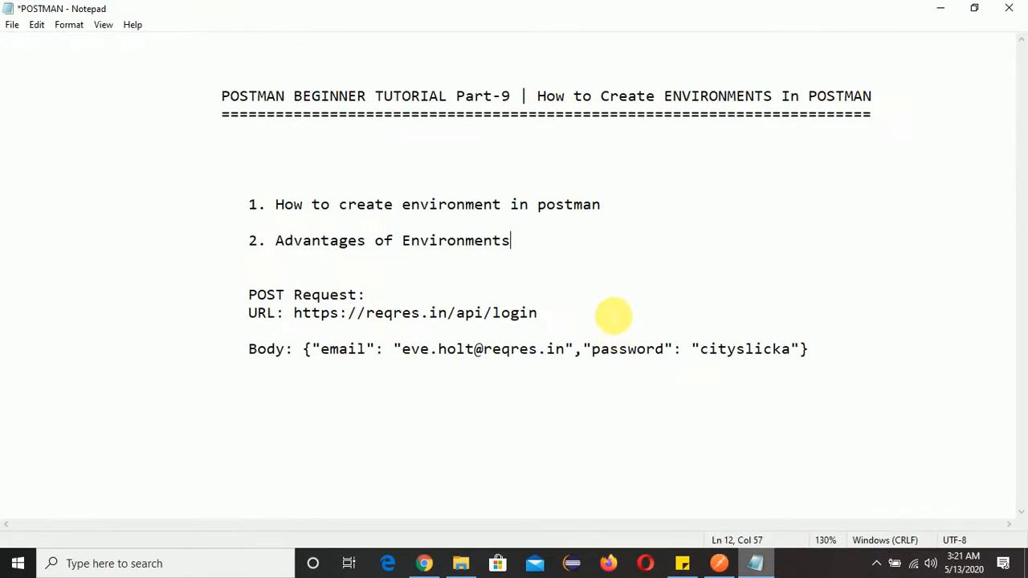
pyautogui.moveTo(546, 315); pyautogui.dragTo(295, 312)
pyautogui.hotkey('ctrl', 'c')
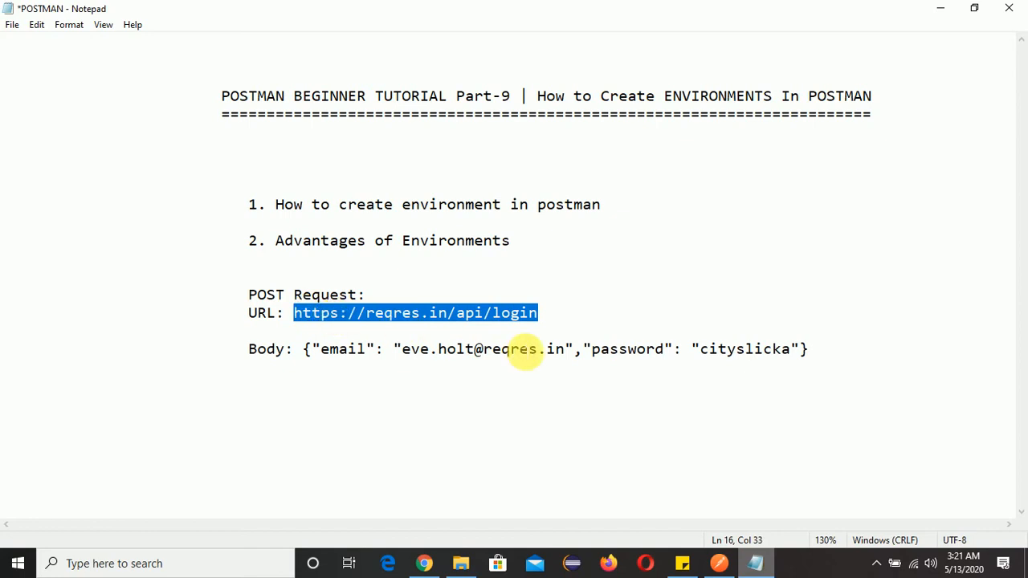
pyautogui.click(719, 563)
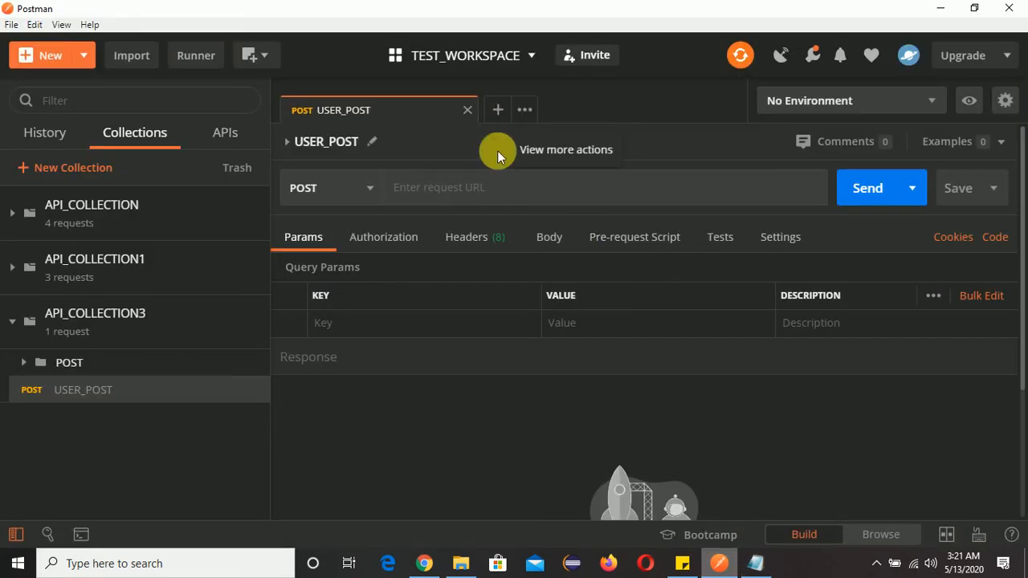
pyautogui.click(472, 197)
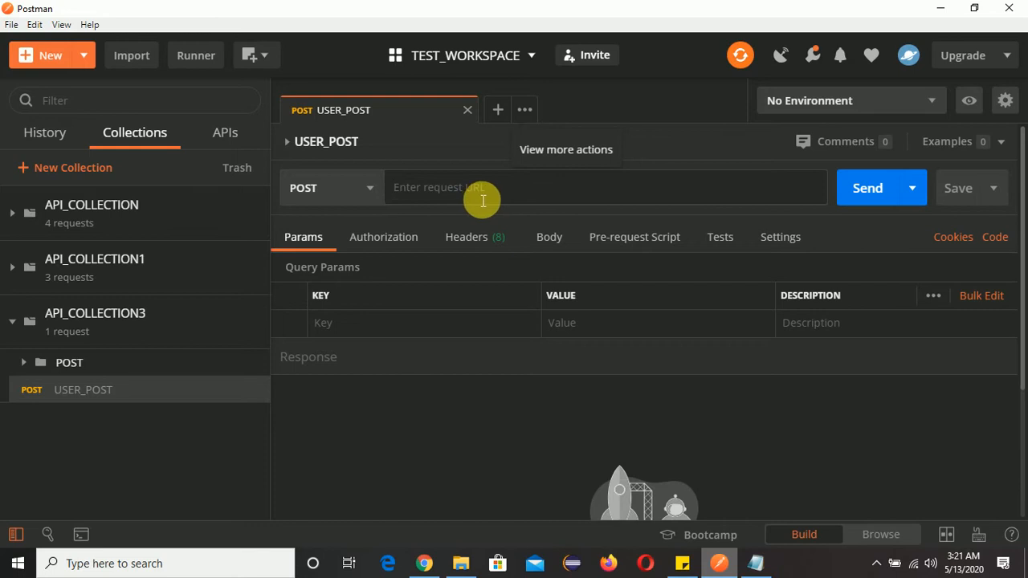
pyautogui.hotkey('ctrl', 'v')
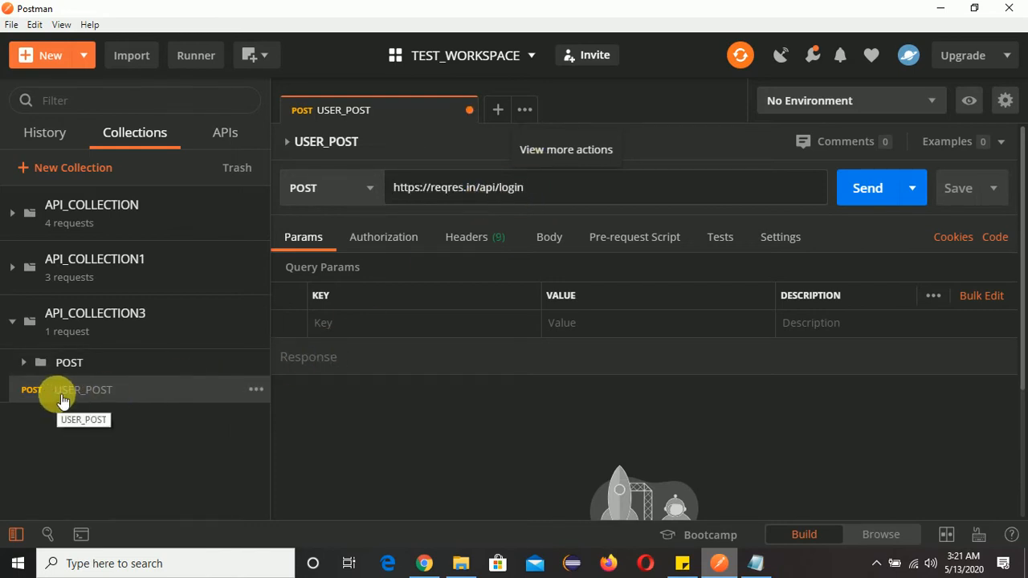
# Set the request body to raw and paste in the login JSON with its email and password fields, copied from the Notepad notes.
pyautogui.click(554, 242)
pyautogui.click(598, 272)
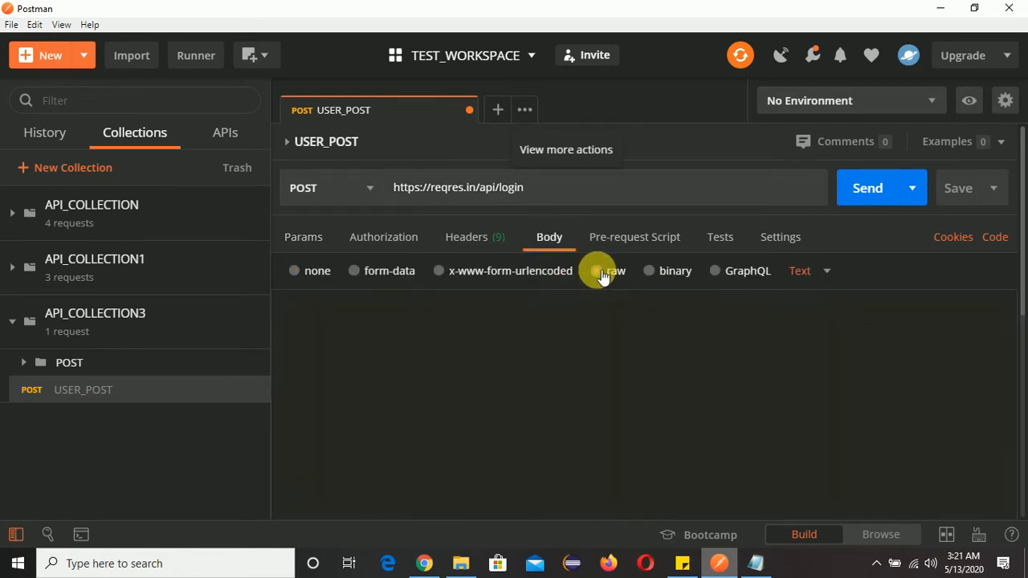
pyautogui.click(755, 562)
pyautogui.click(771, 383)
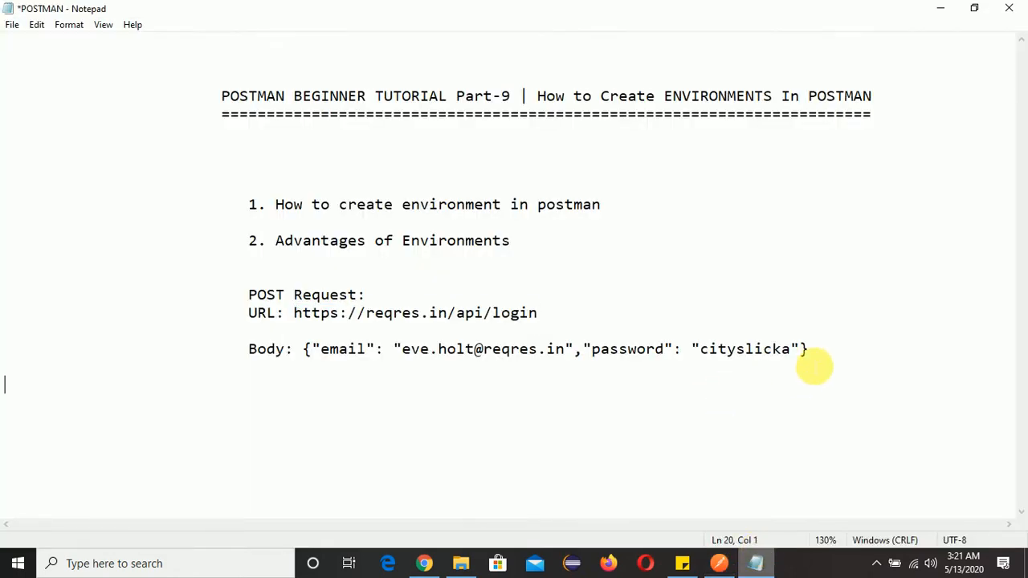
pyautogui.moveTo(810, 350); pyautogui.dragTo(311, 354)
pyautogui.hotkey('ctrl', 'c')
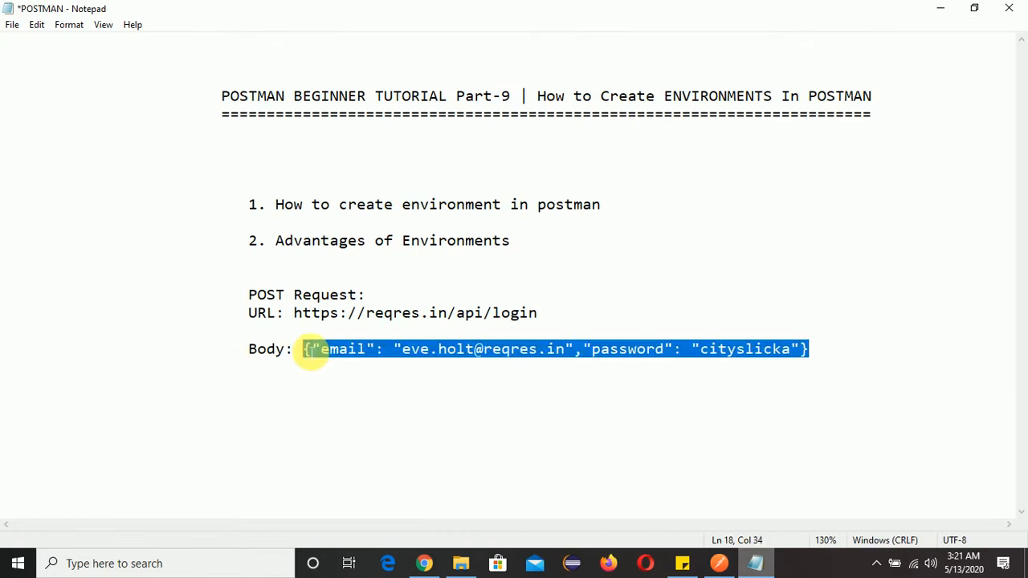
pyautogui.hotkey('alt', 'Tab')
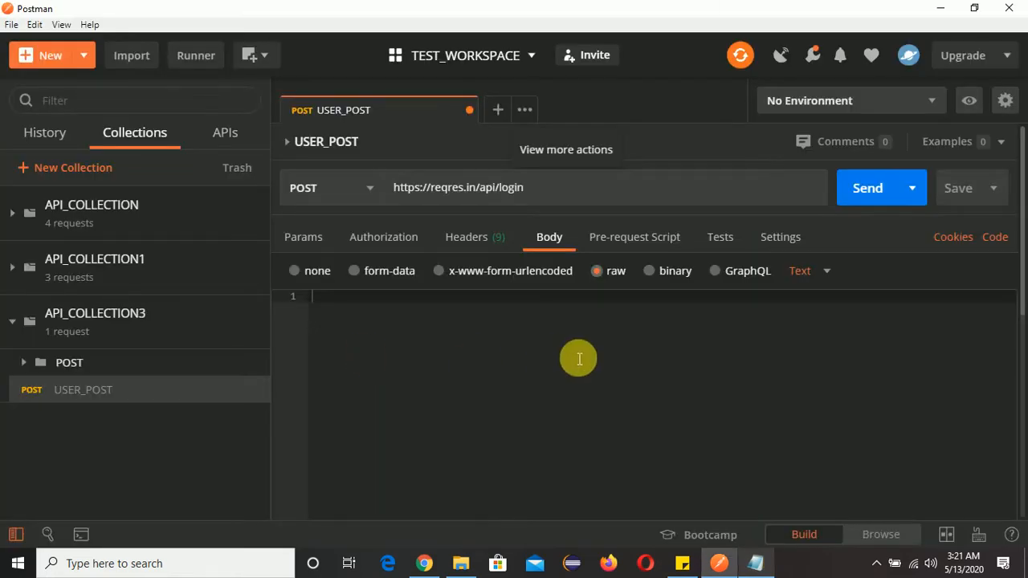
pyautogui.click(424, 309)
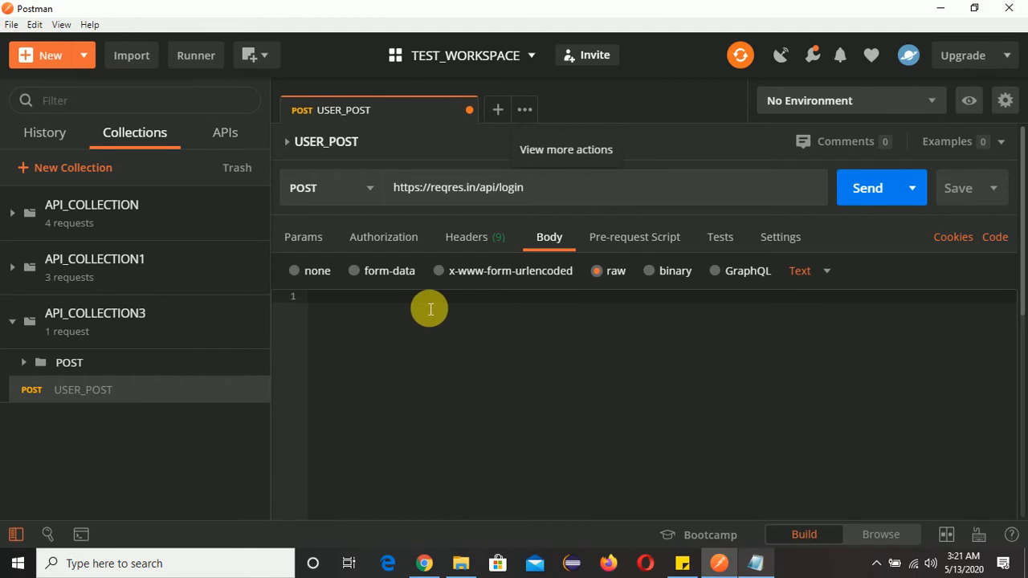
pyautogui.hotkey('ctrl', 'v')
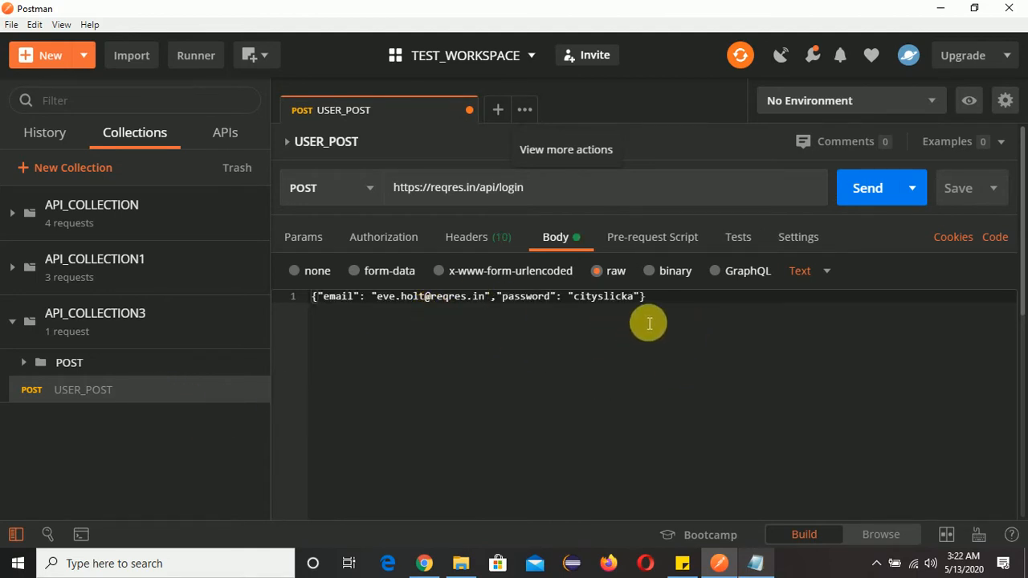
# Add a Content-Type header with the value application/json to USER_POST and save the request.
pyautogui.click(477, 237)
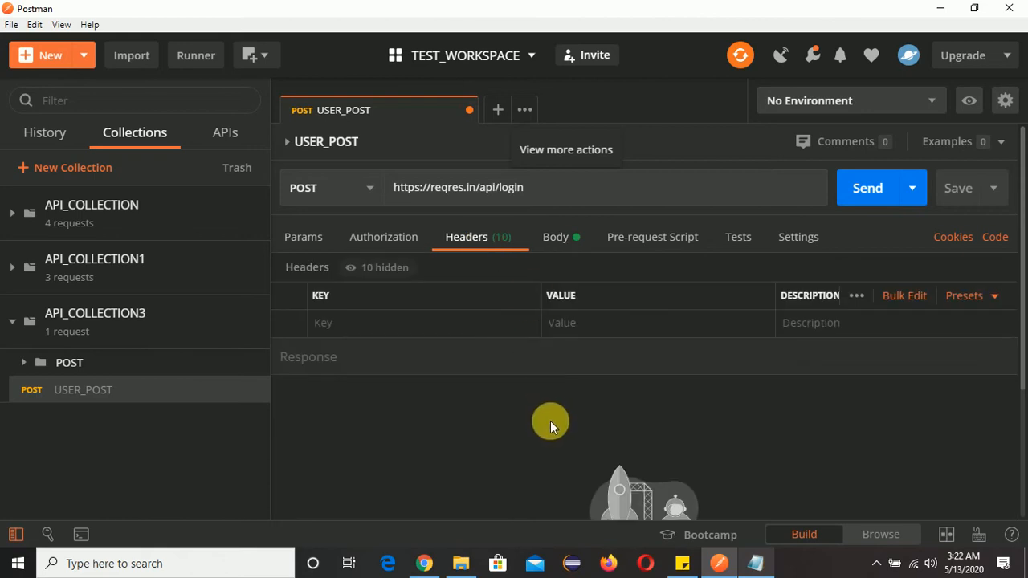
pyautogui.click(375, 334)
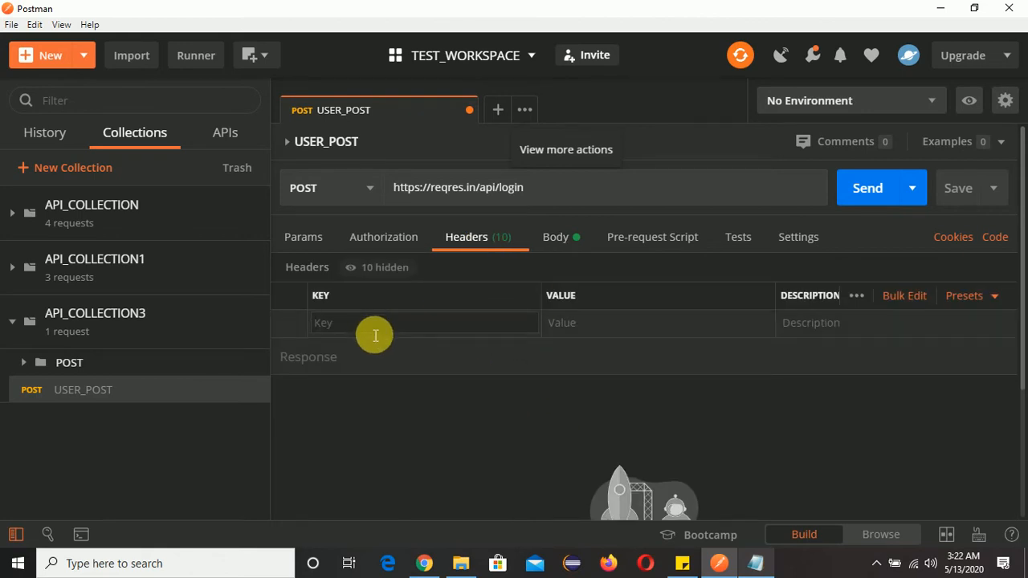
pyautogui.write('con')
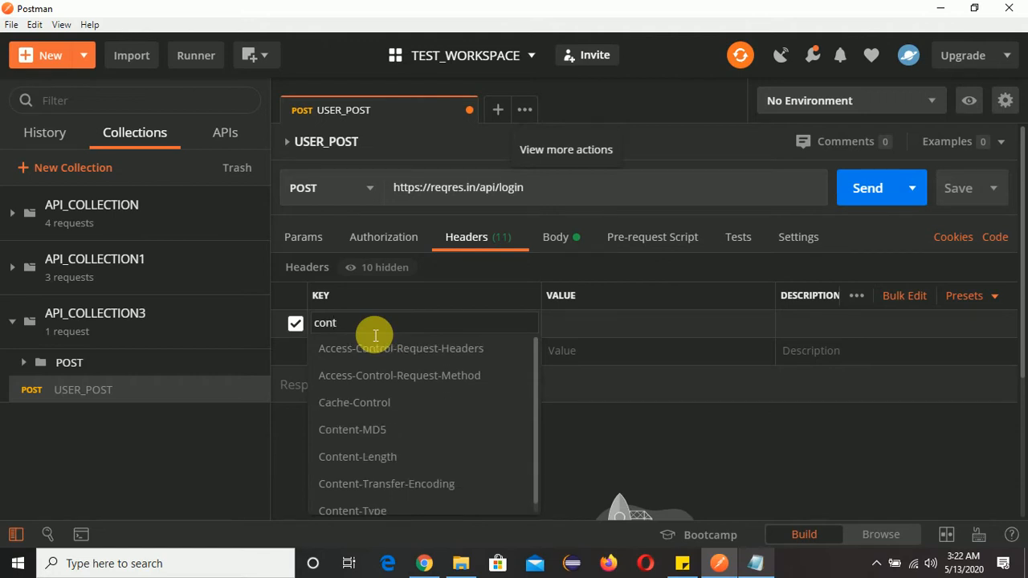
pyautogui.write('tent')
pyautogui.click(390, 431)
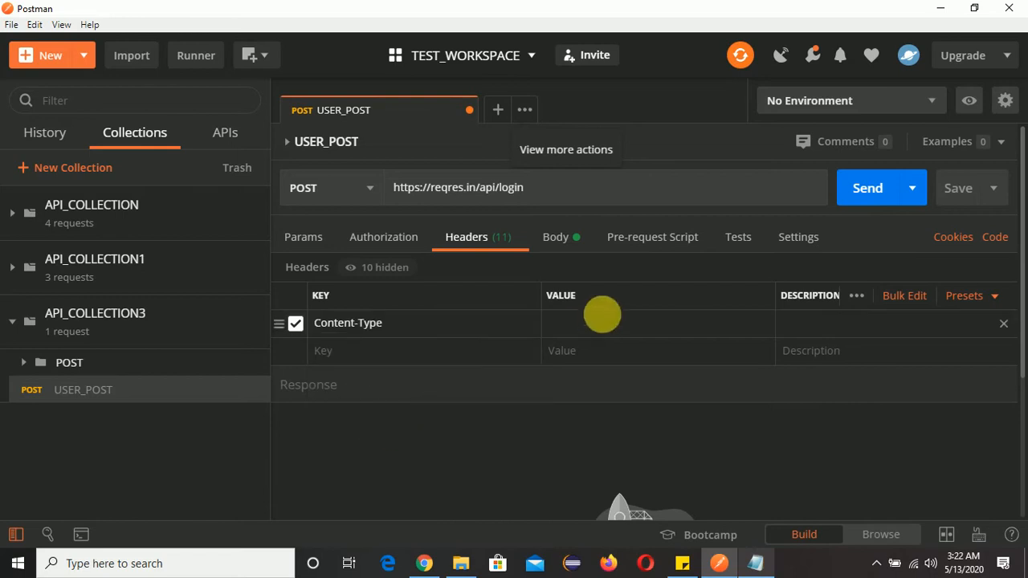
pyautogui.click(602, 324)
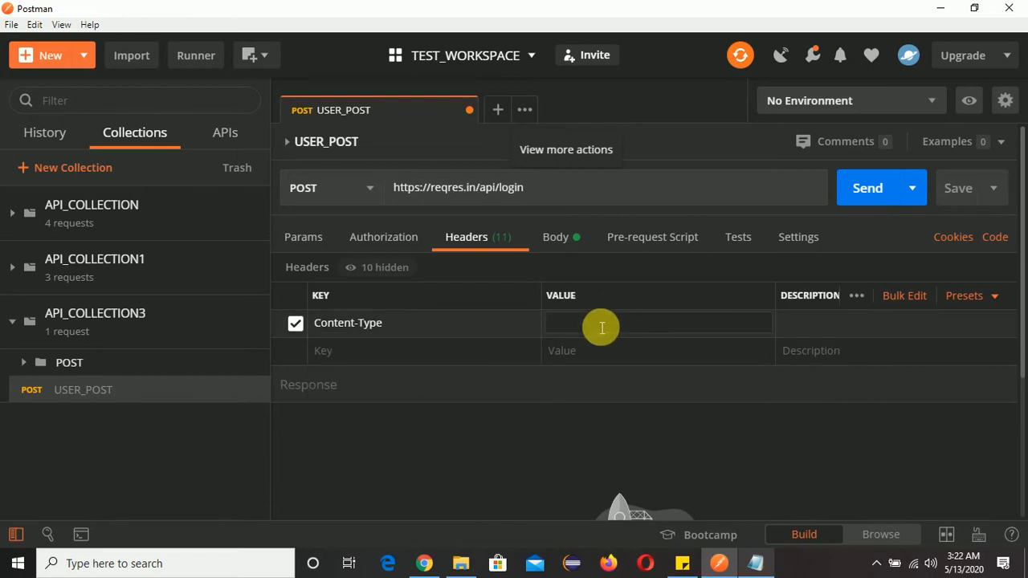
pyautogui.write('apll')
pyautogui.press('BackSpace')
pyautogui.write('pp')
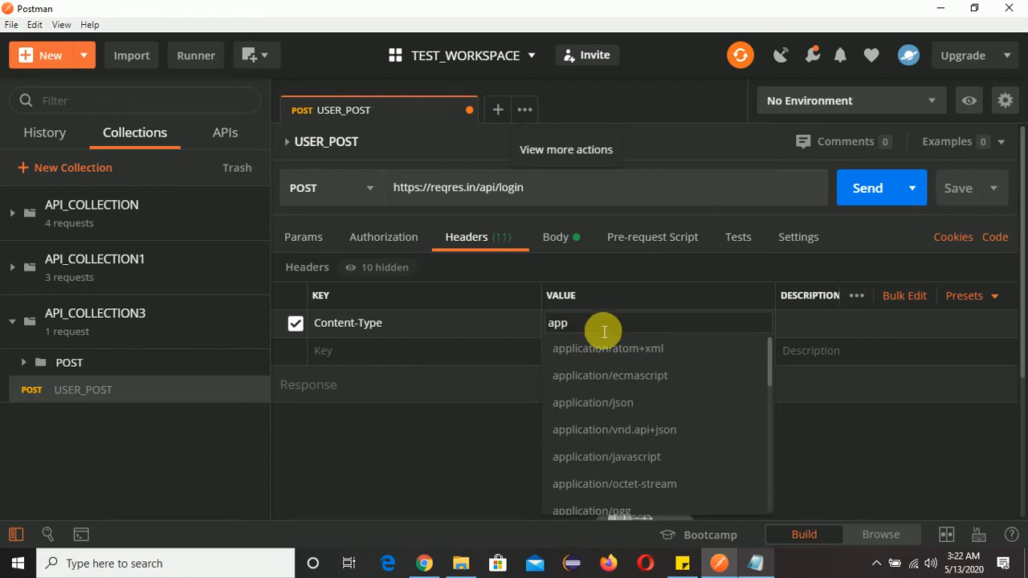
pyautogui.click(612, 402)
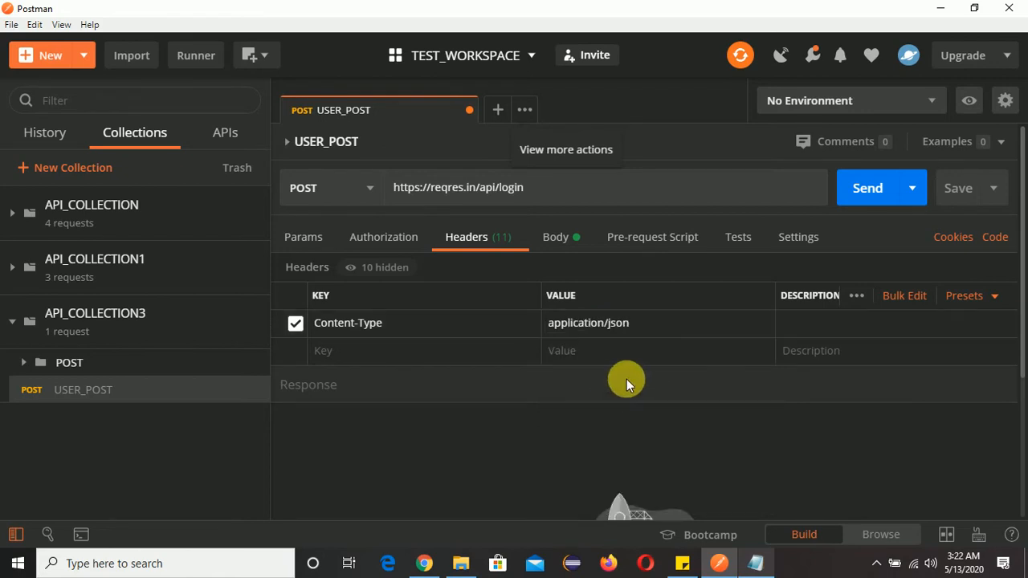
pyautogui.click(958, 188)
pyautogui.click(562, 237)
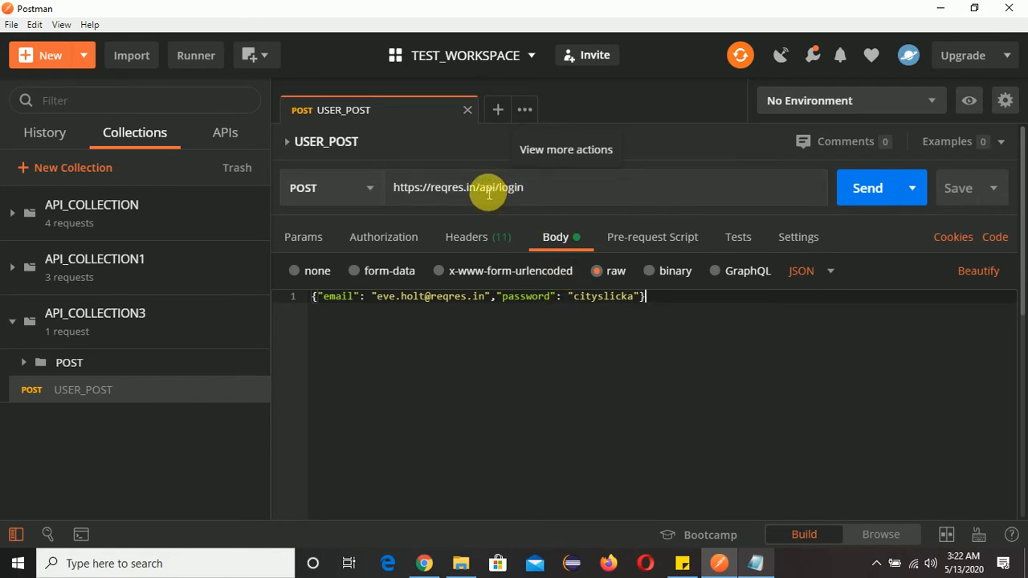
pyautogui.moveTo(480, 191); pyautogui.dragTo(523, 195)
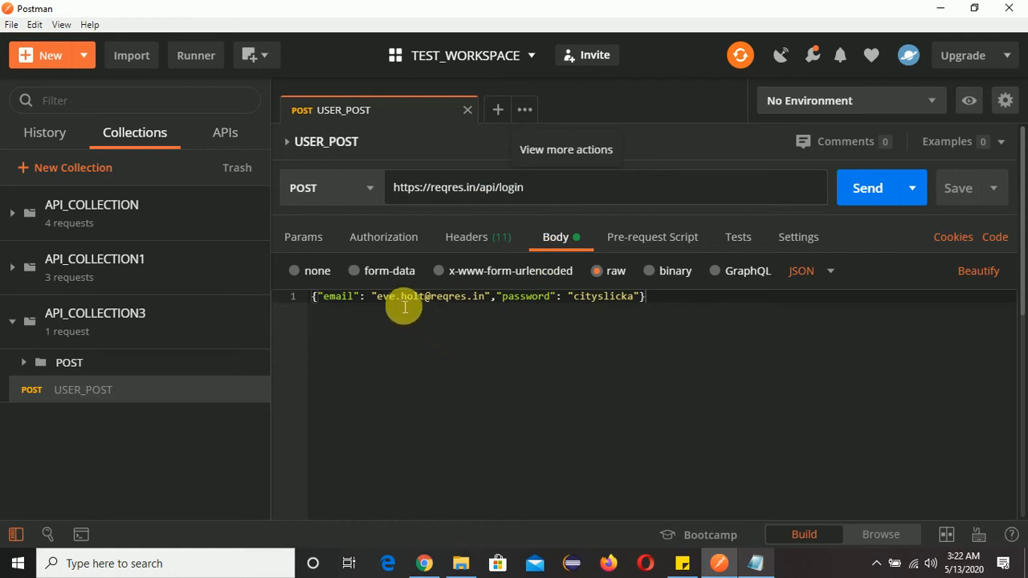
pyautogui.moveTo(378, 301); pyautogui.dragTo(464, 304)
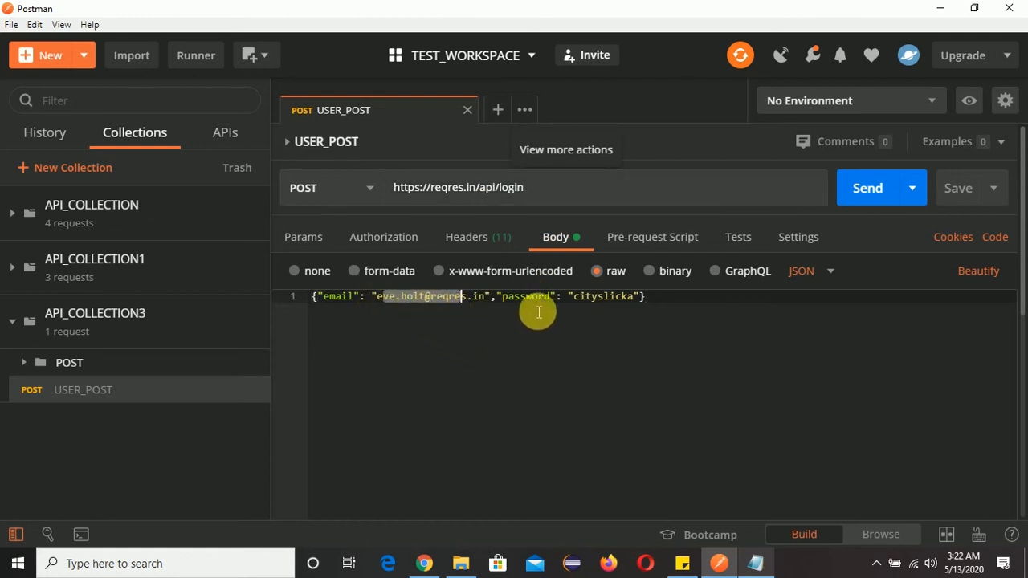
pyautogui.doubleClick(584, 305)
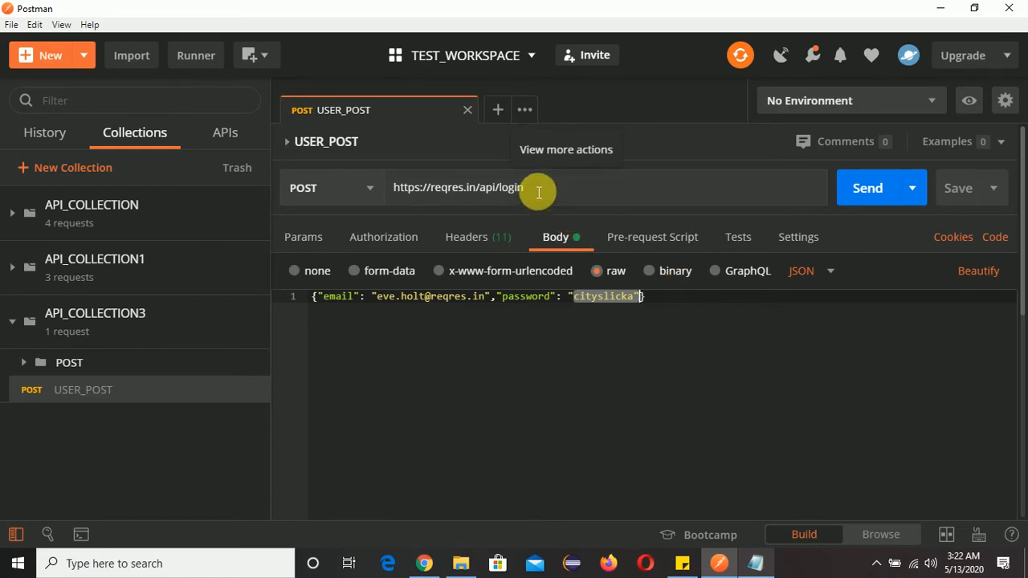
# Replace the api/login part of the USER_POST request URL with the variable {{end_url}}.
pyautogui.moveTo(534, 191); pyautogui.dragTo(493, 196)
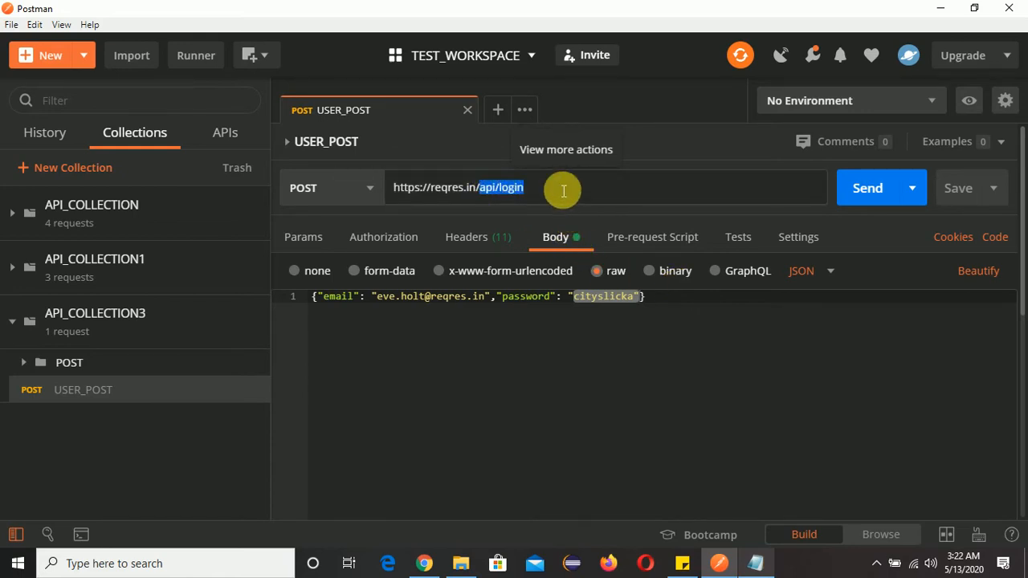
pyautogui.write('{')
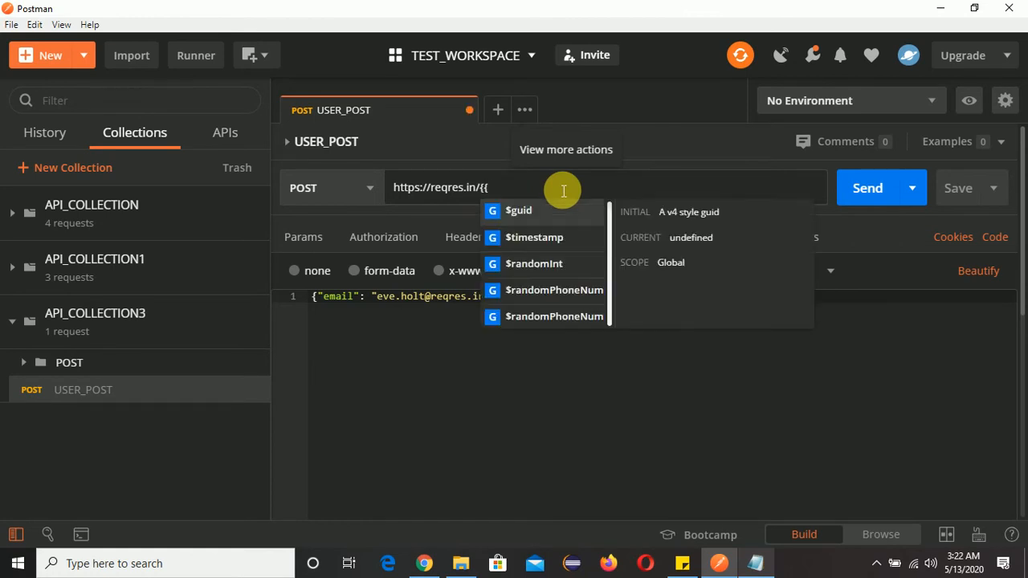
pyautogui.write('{end_url')
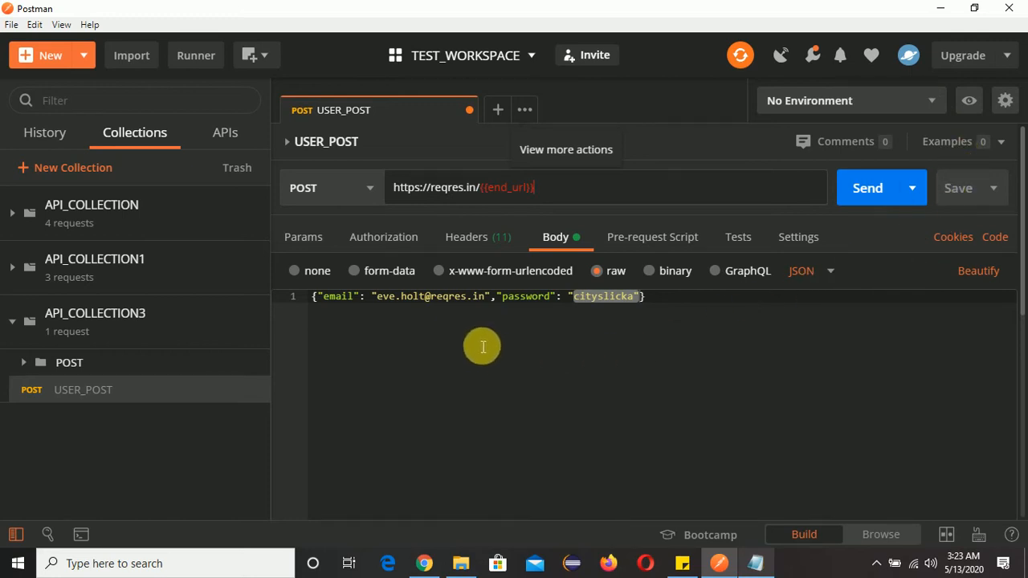
# Replace the email value in the JSON request body with the variable {{email}}, keeping the surrounding quotes.
pyautogui.click(447, 304)
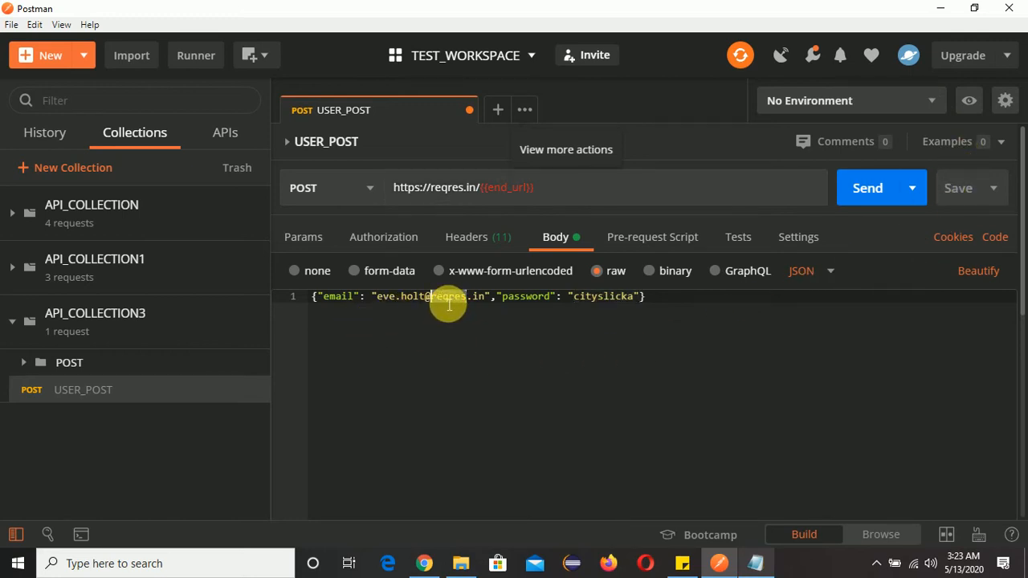
pyautogui.click(468, 298)
pyautogui.moveTo(492, 301); pyautogui.dragTo(385, 303)
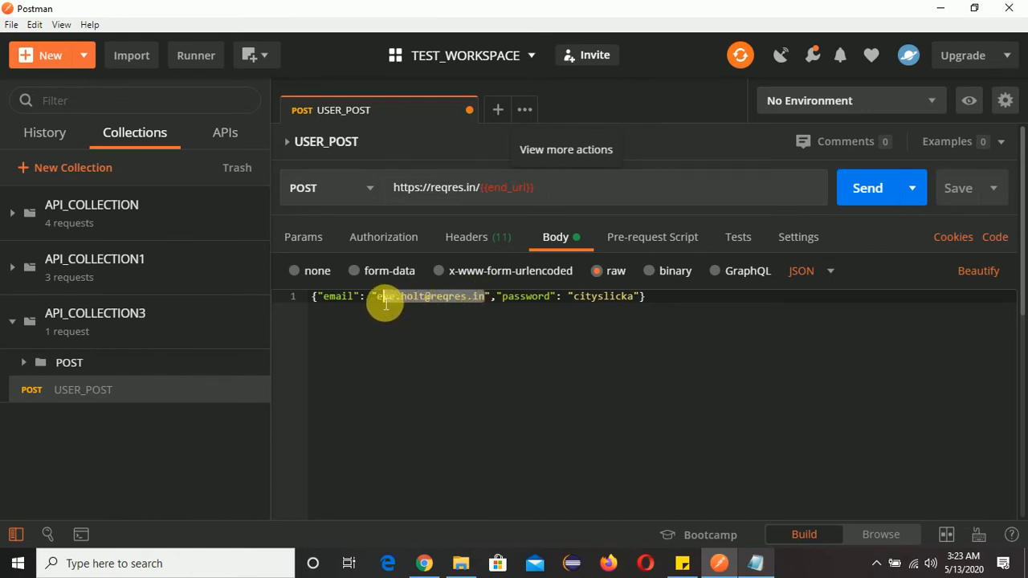
pyautogui.write('{{')
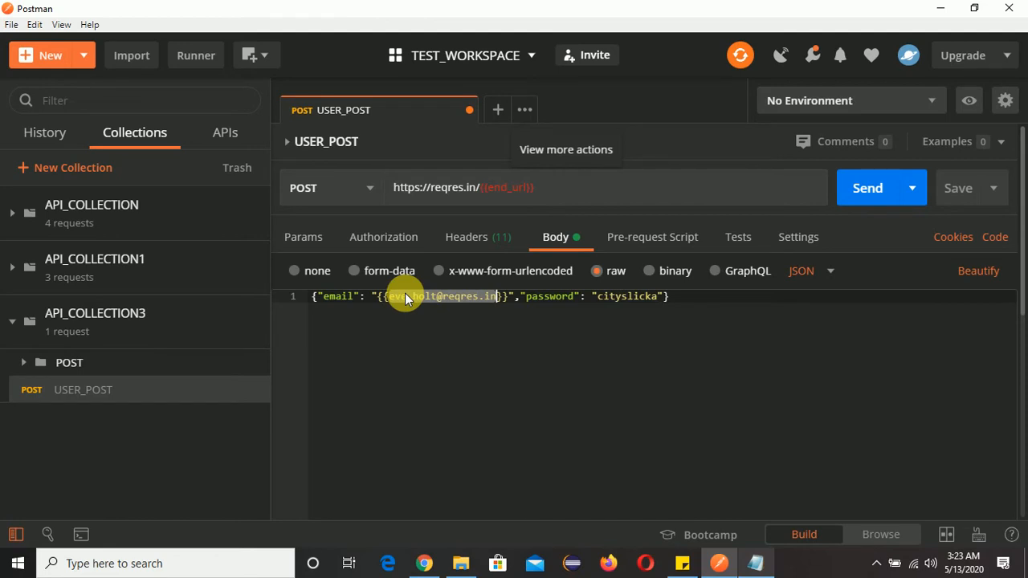
pyautogui.write('email')
pyautogui.click(541, 316)
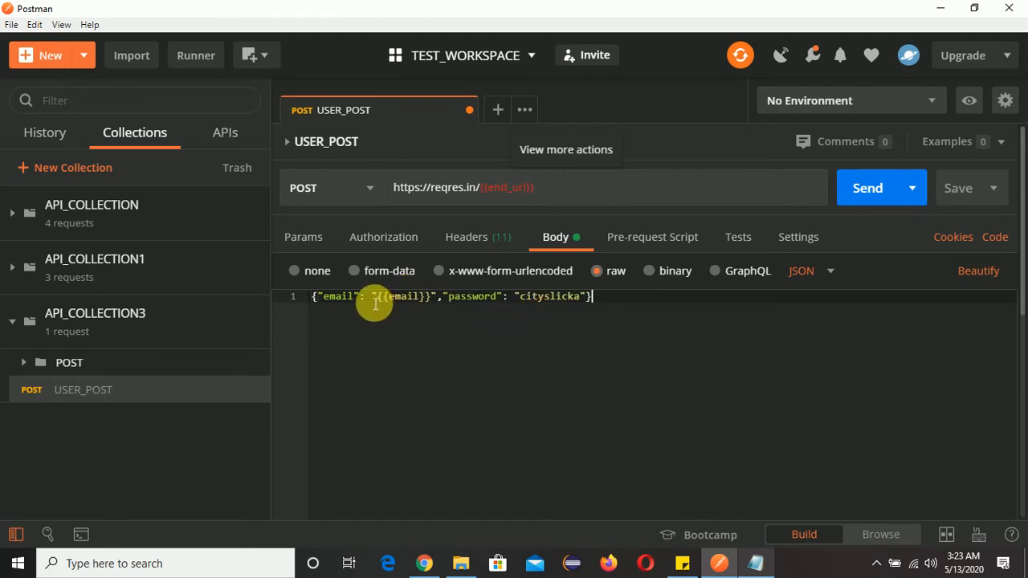
# Replace the password value in the JSON request body with the variable {{password}} and save the USER_POST request.
pyautogui.doubleClick(550, 297)
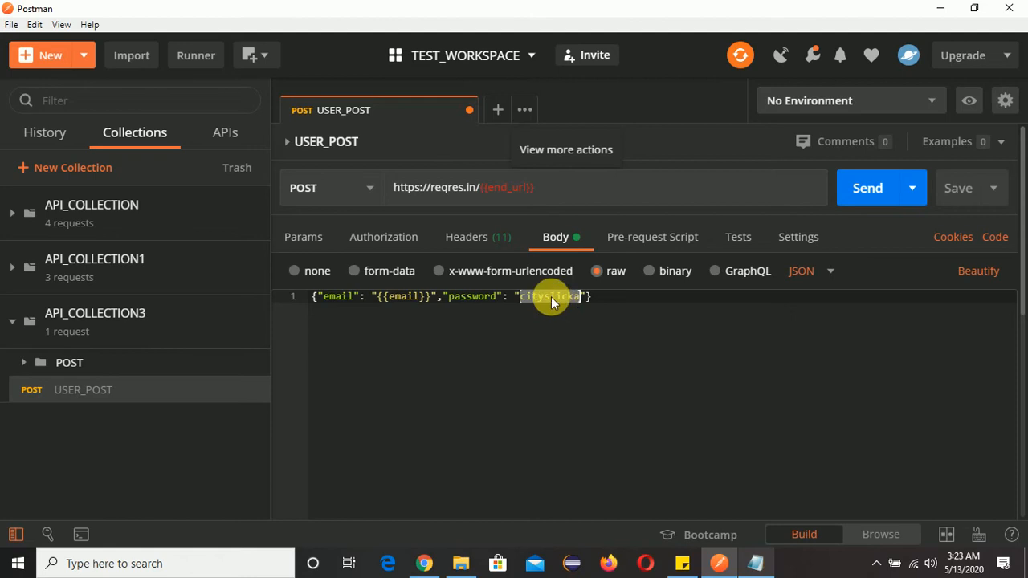
pyautogui.write('{{password')
pyautogui.click(649, 355)
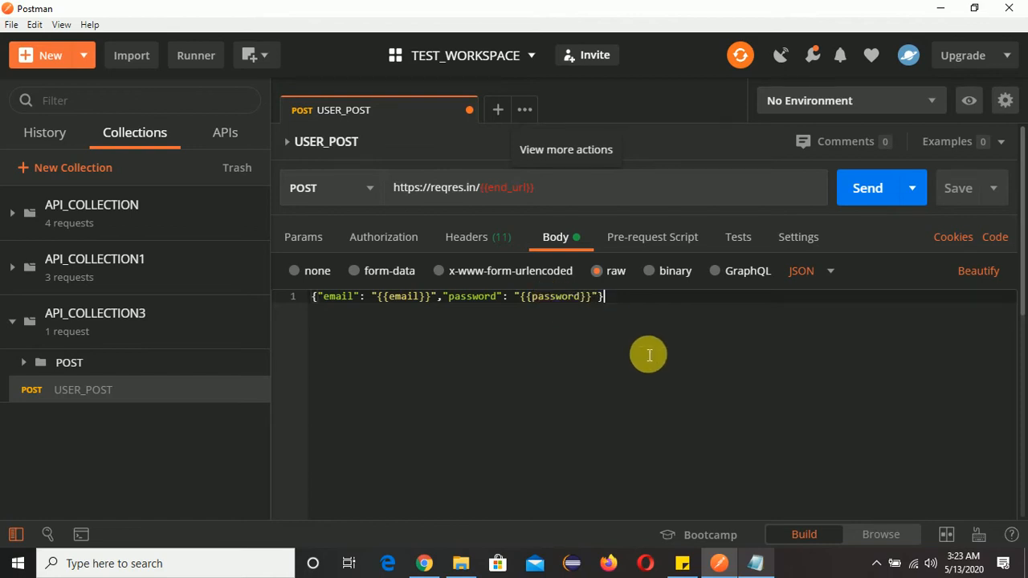
pyautogui.click(970, 195)
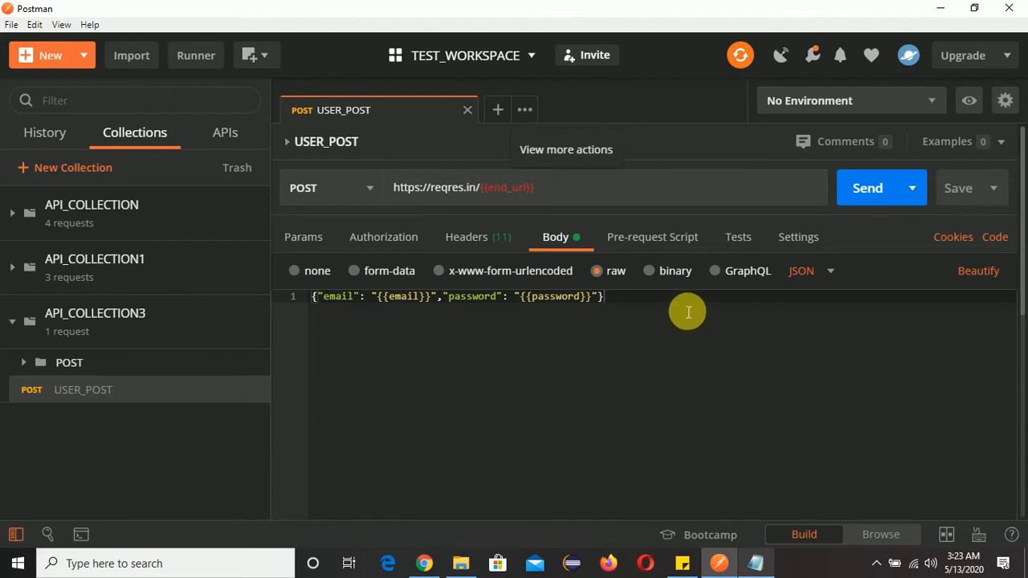
# Start a new environment named QA and add a variable called end_url to it.
pyautogui.click(1007, 101)
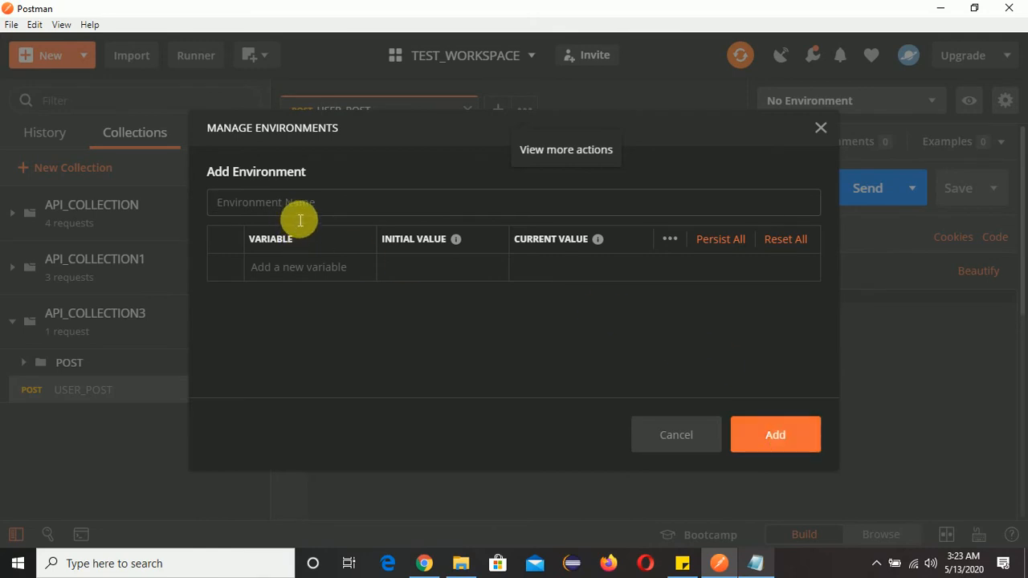
pyautogui.write('QA')
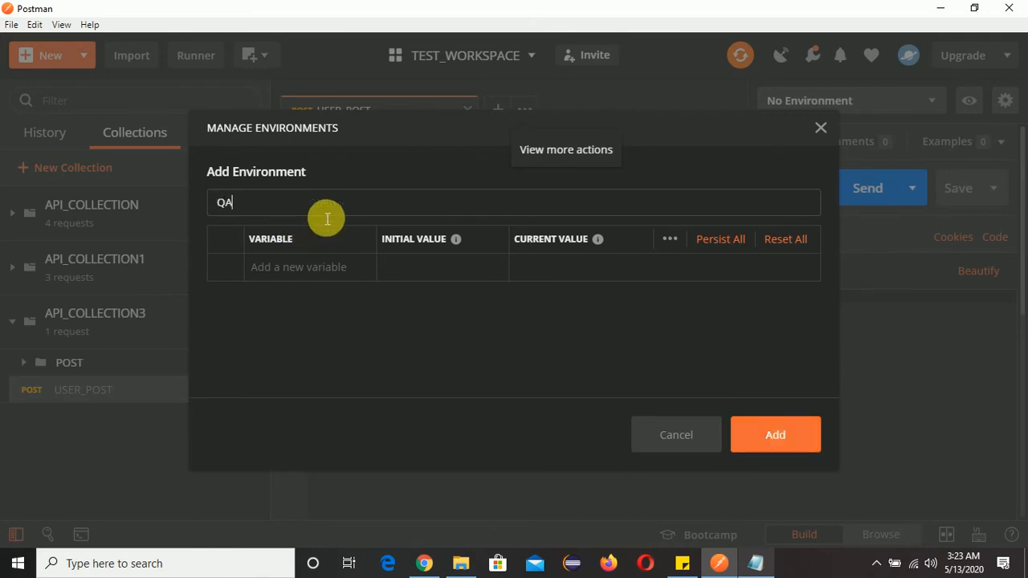
pyautogui.click(302, 275)
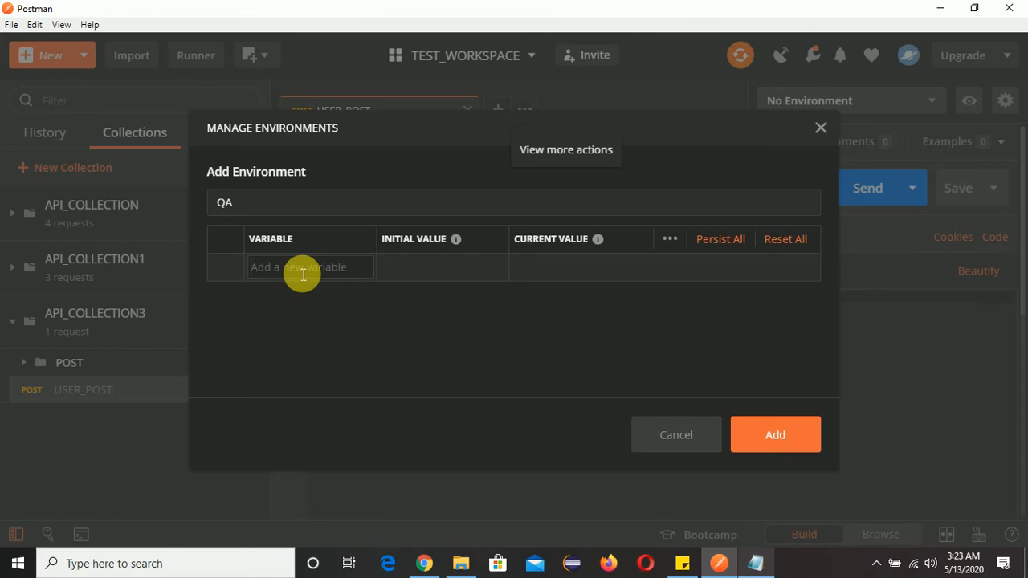
pyautogui.write('end_url')
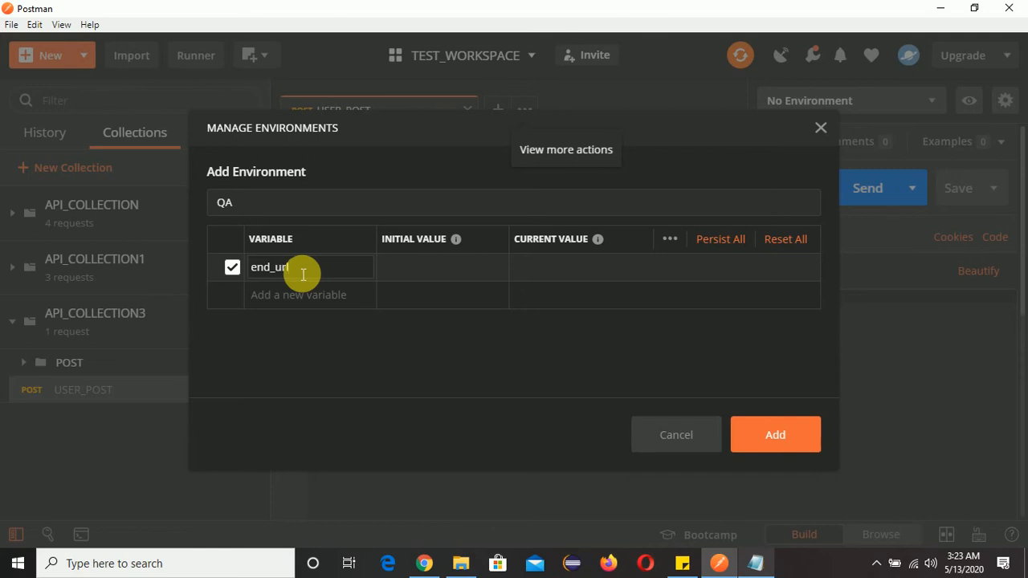
# Copy api/login from the URL in the Notepad notes and enter it in Postman as the initial value of end_url.
pyautogui.click(420, 272)
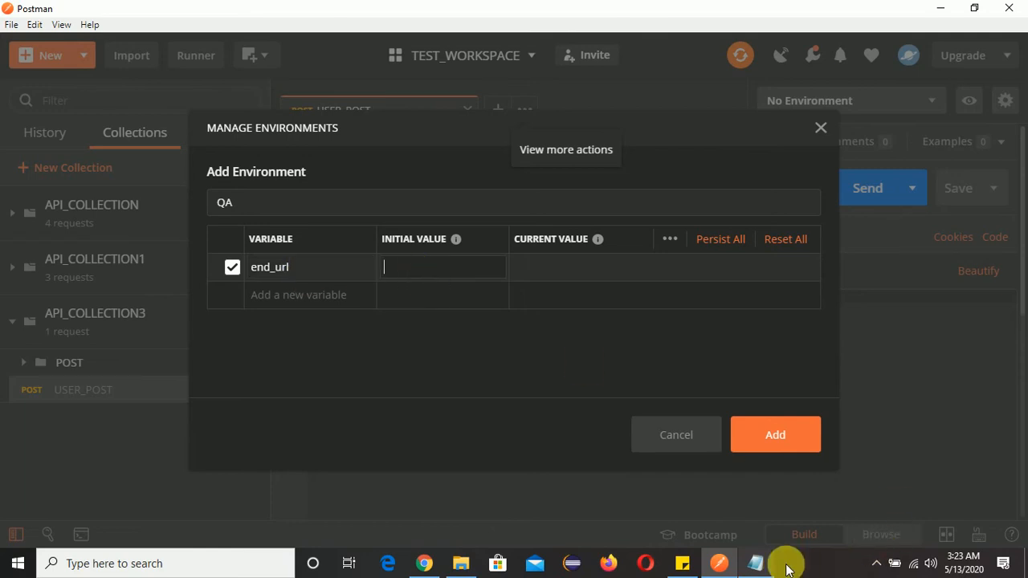
pyautogui.click(755, 563)
pyautogui.click(486, 288)
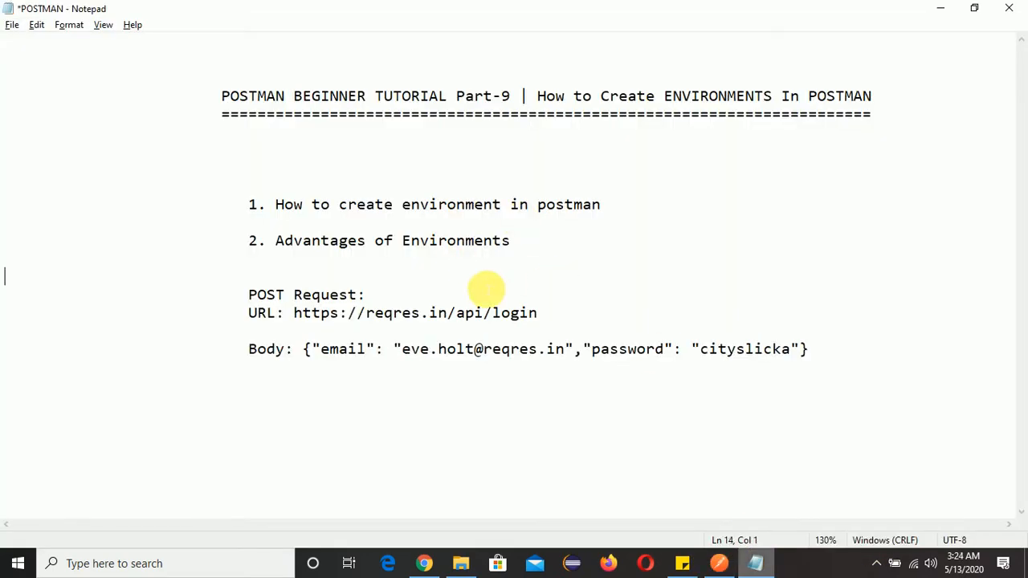
pyautogui.moveTo(538, 312); pyautogui.dragTo(456, 313)
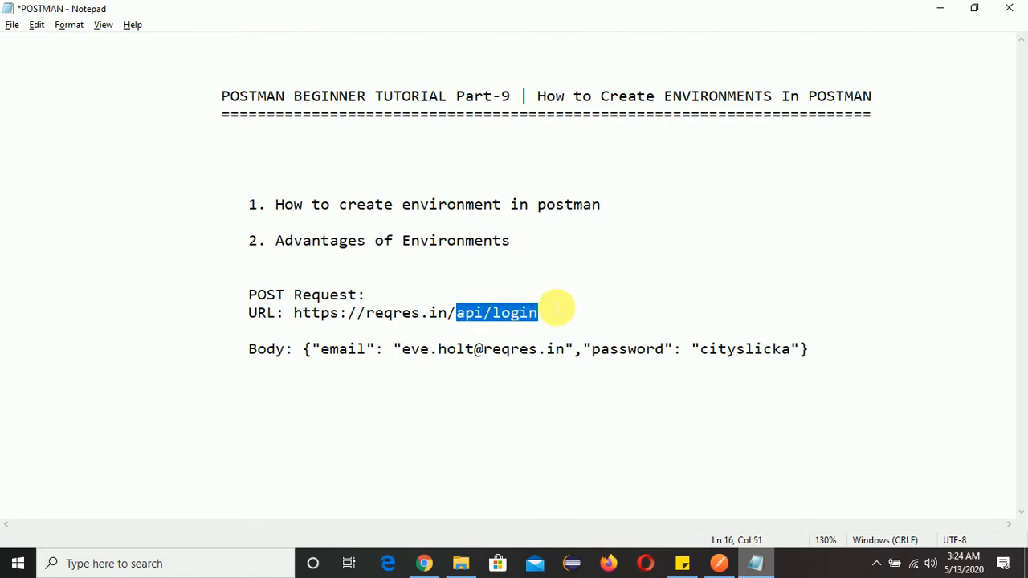
pyautogui.hotkey('ctrl', 'c')
pyautogui.hotkey('alt', 'Tab')
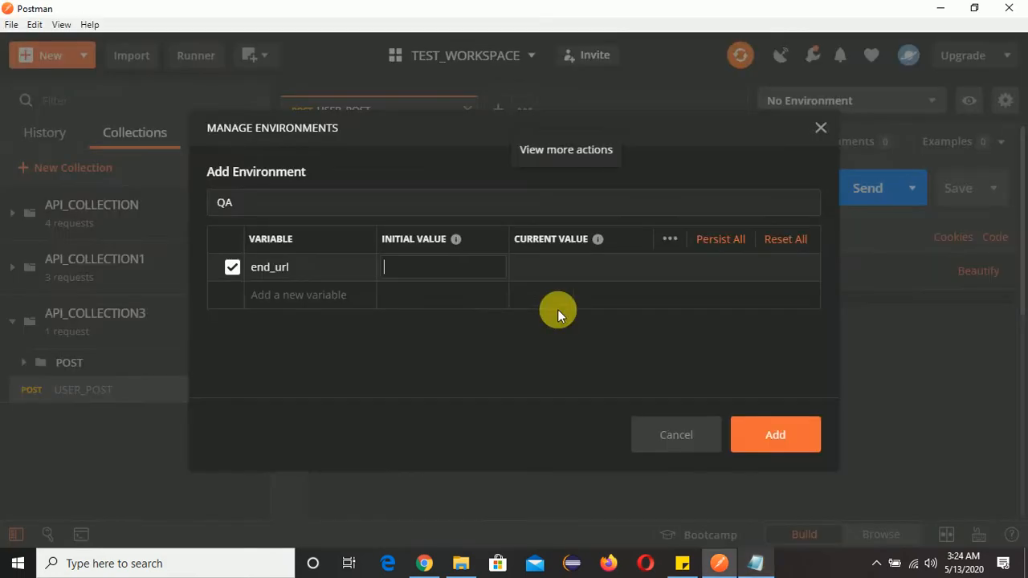
pyautogui.hotkey('ctrl', 'v')
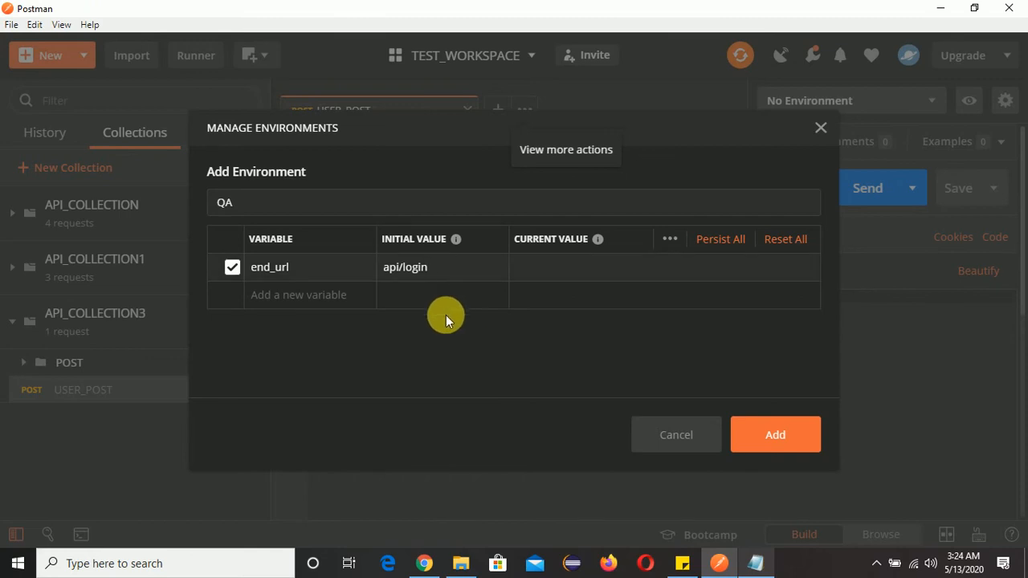
pyautogui.click(436, 341)
# Add an email variable to the QA environment, with the login email copied from the Notepad notes as its initial value.
pyautogui.click(288, 304)
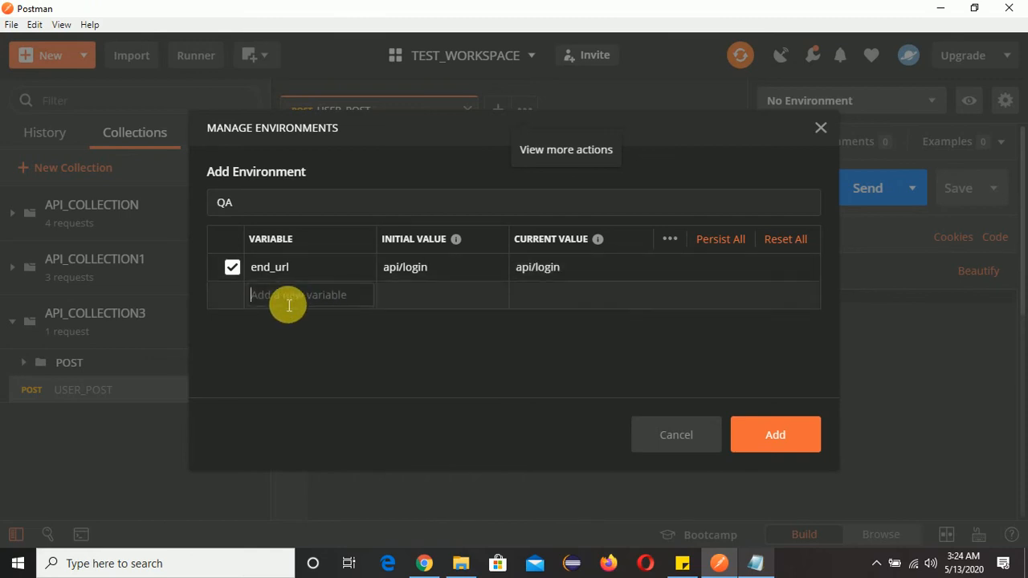
pyautogui.write('email')
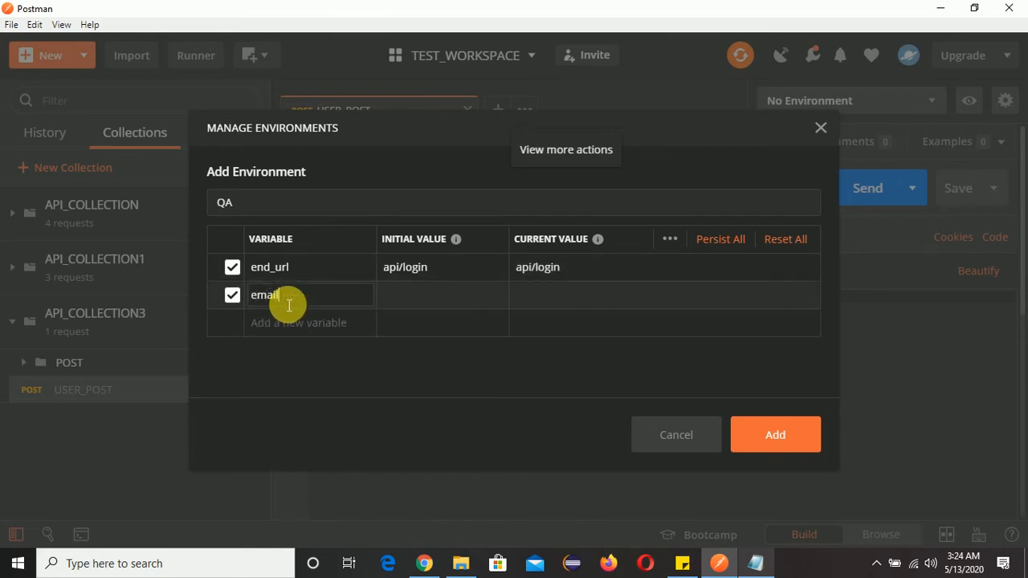
pyautogui.click(416, 306)
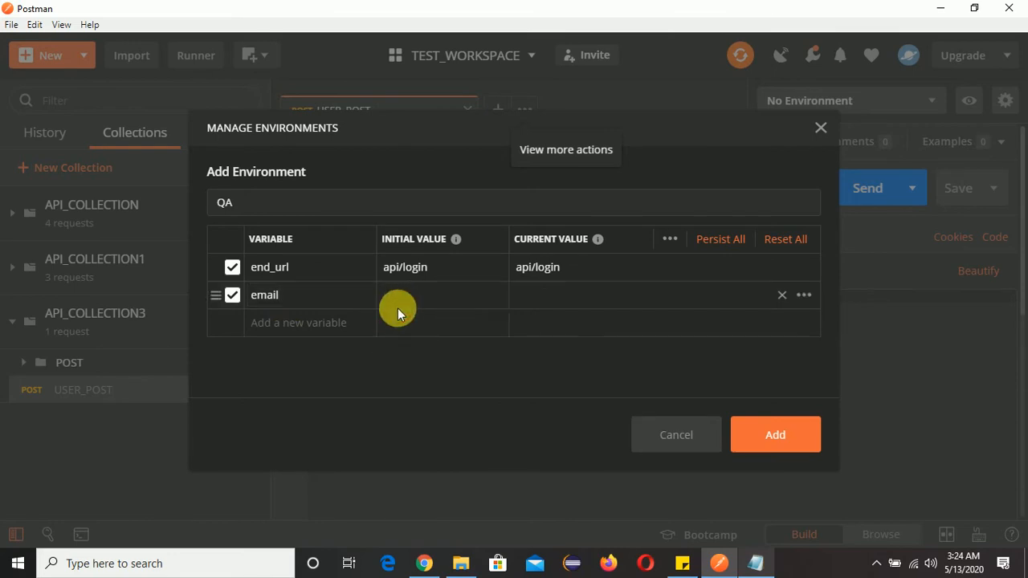
pyautogui.click(457, 300)
pyautogui.click(755, 563)
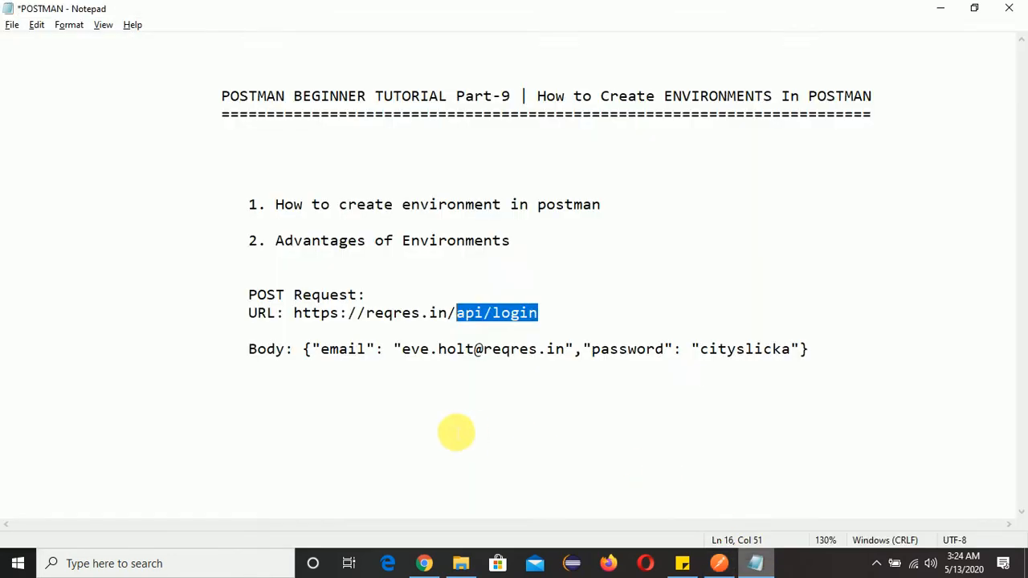
pyautogui.click(468, 381)
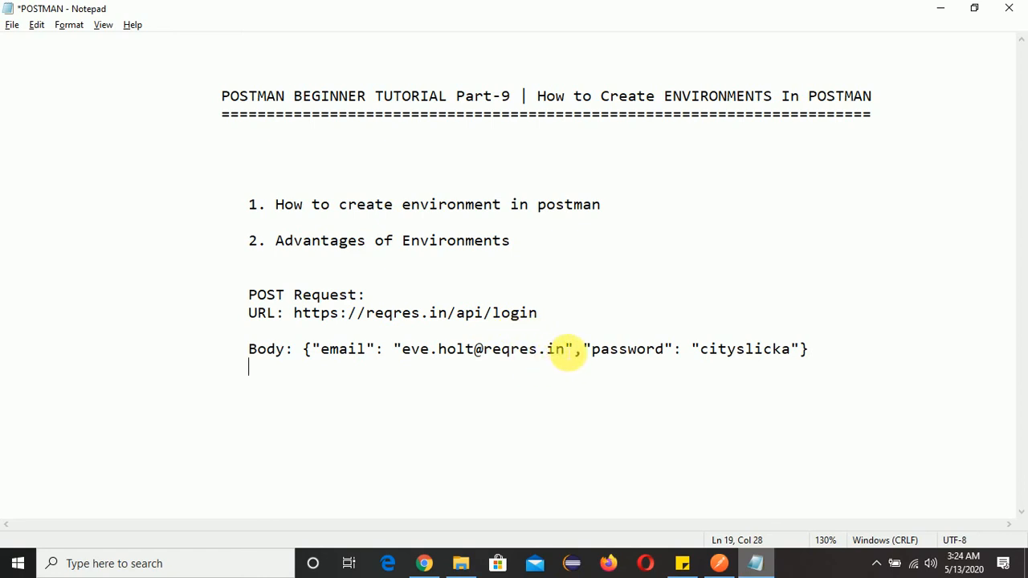
pyautogui.moveTo(564, 351); pyautogui.dragTo(402, 352)
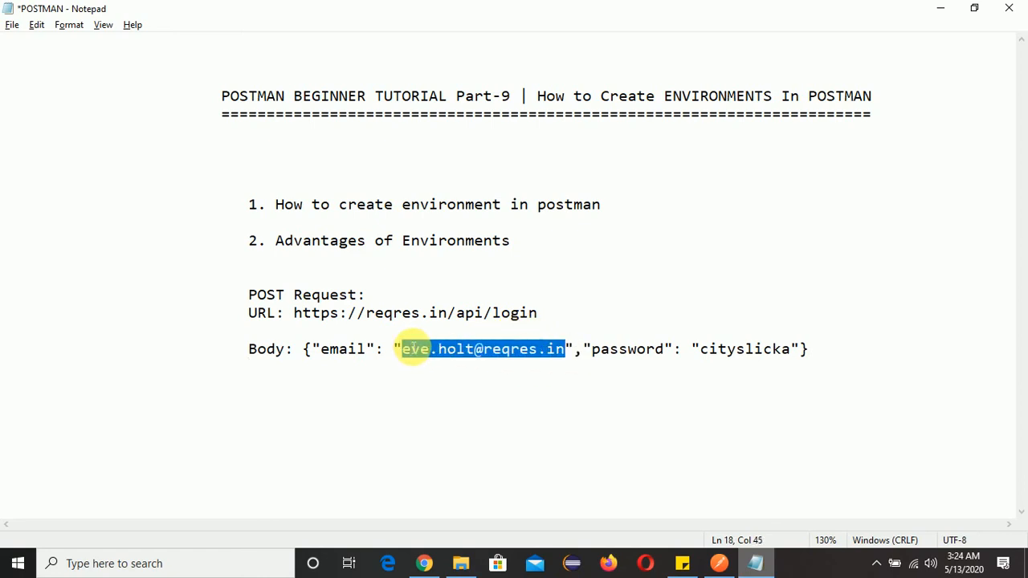
pyautogui.hotkey('alt', 'Tab')
pyautogui.hotkey('ctrl', 'v')
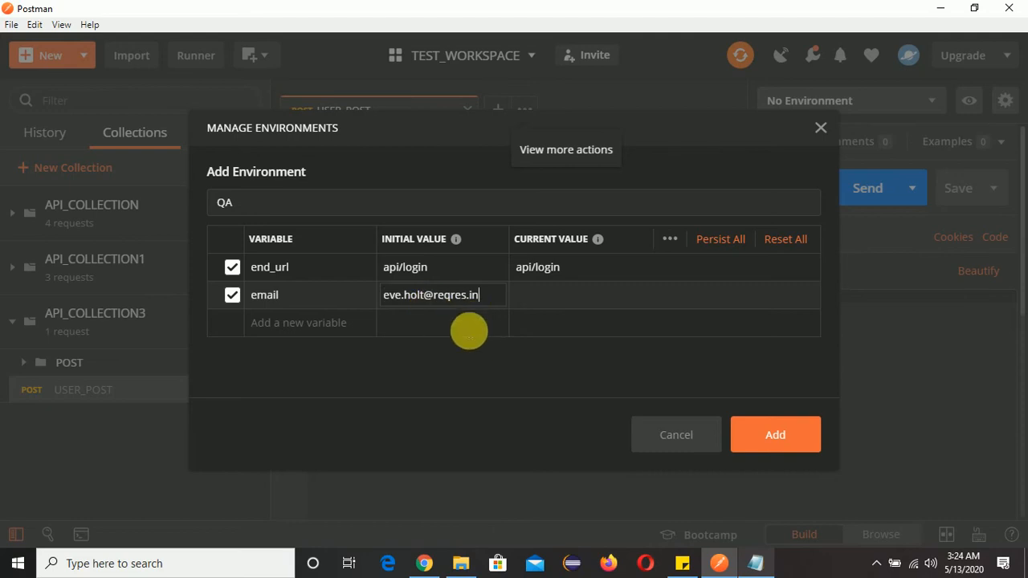
pyautogui.click(450, 333)
# Add a password variable to the QA environment, with the login password copied from the Notepad notes as its initial value.
pyautogui.click(284, 331)
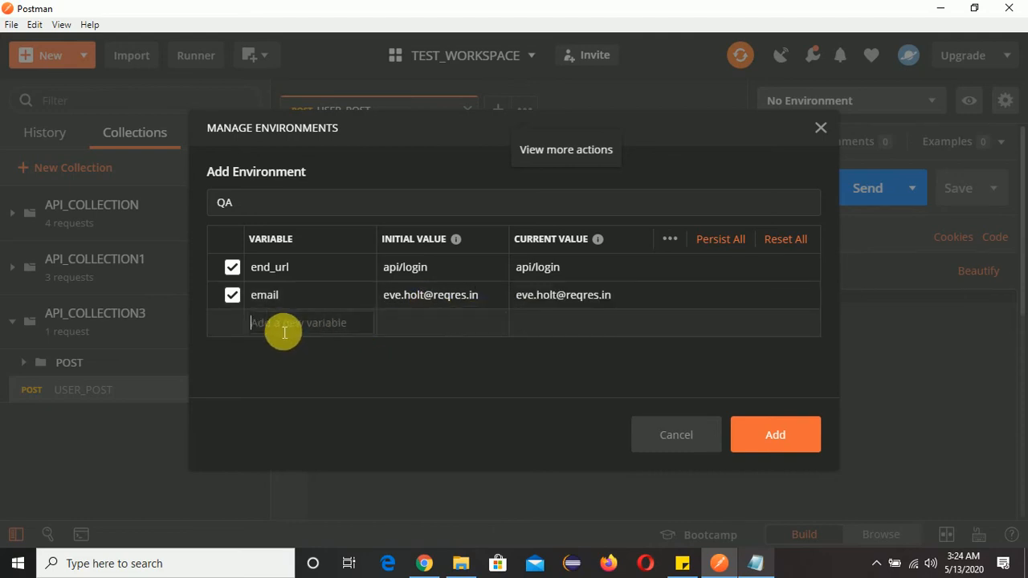
pyautogui.write('password')
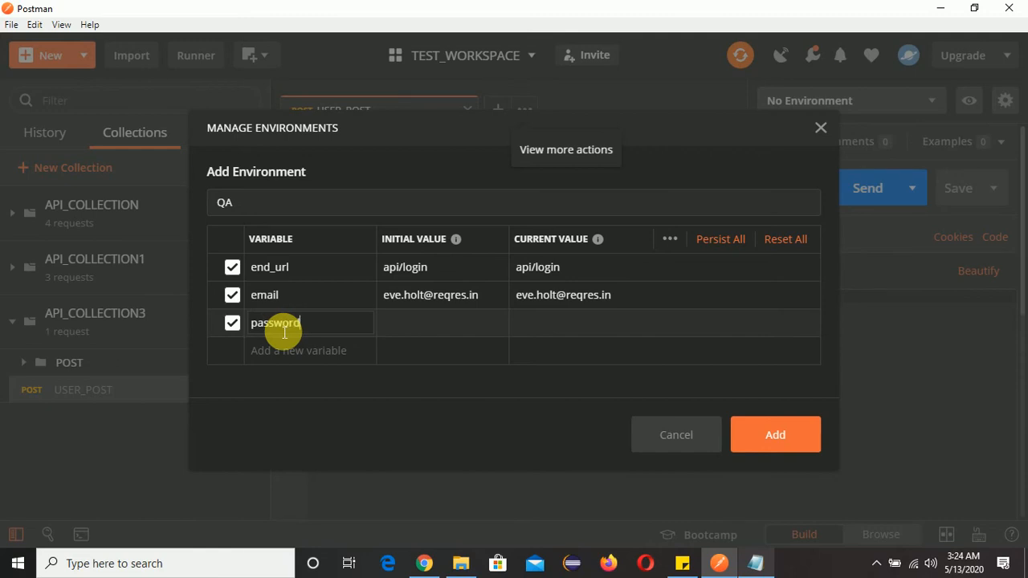
pyautogui.click(431, 321)
pyautogui.click(755, 563)
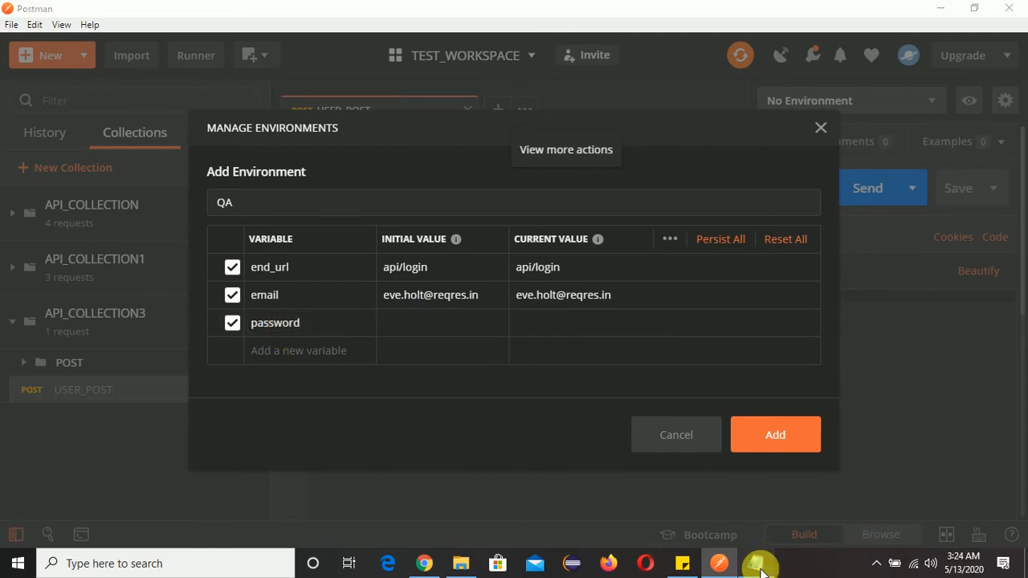
pyautogui.click(707, 367)
pyautogui.doubleClick(768, 348)
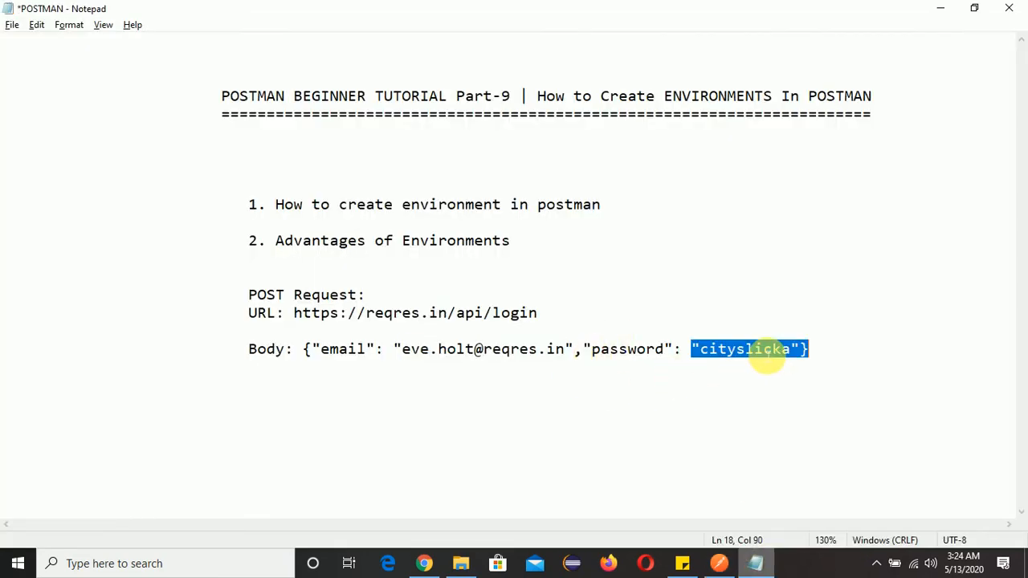
pyautogui.click(773, 349)
pyautogui.moveTo(792, 351); pyautogui.dragTo(703, 351)
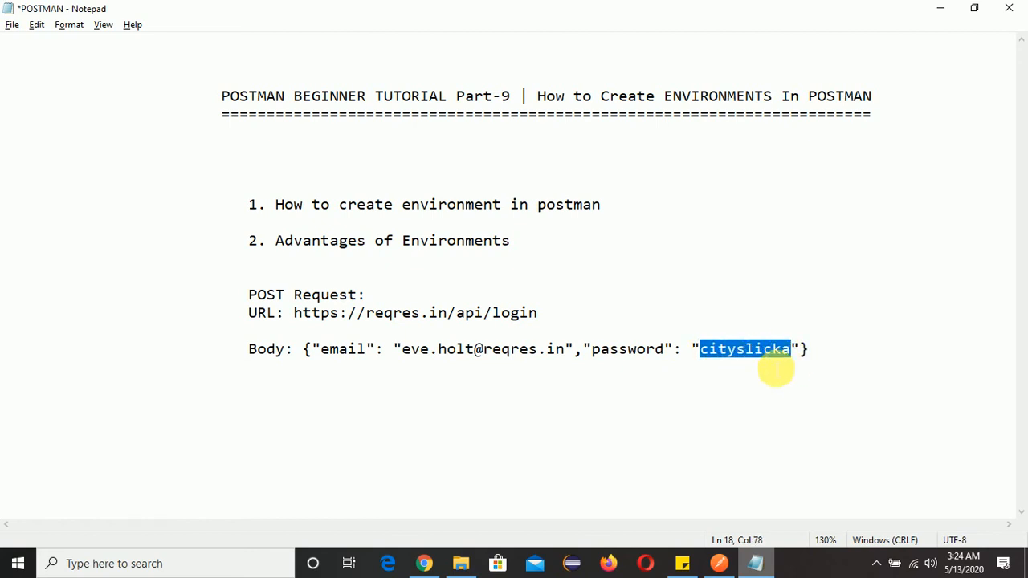
pyautogui.hotkey('alt', 'Tab')
pyautogui.click(426, 335)
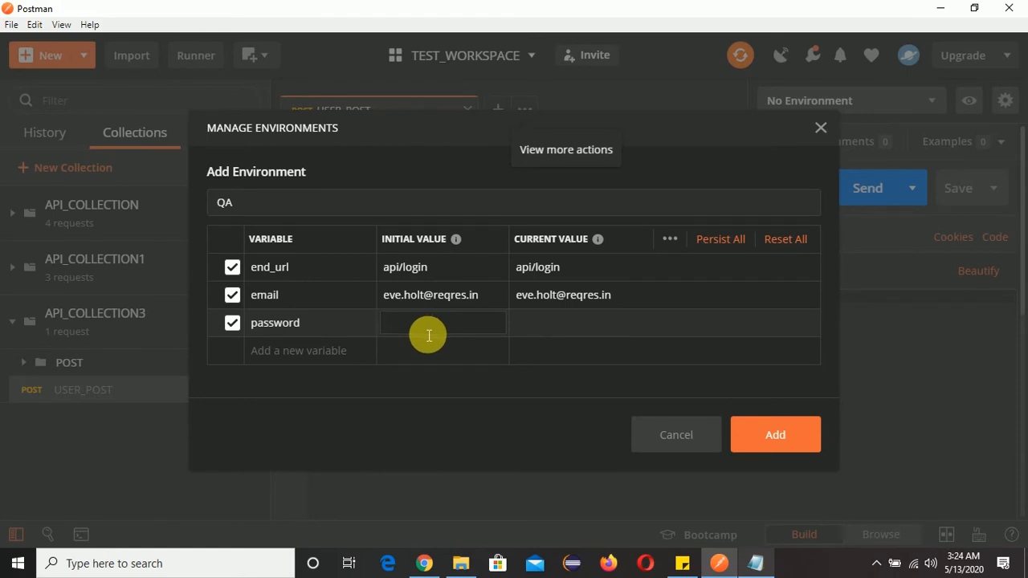
pyautogui.hotkey('ctrl', 'v')
pyautogui.click(458, 351)
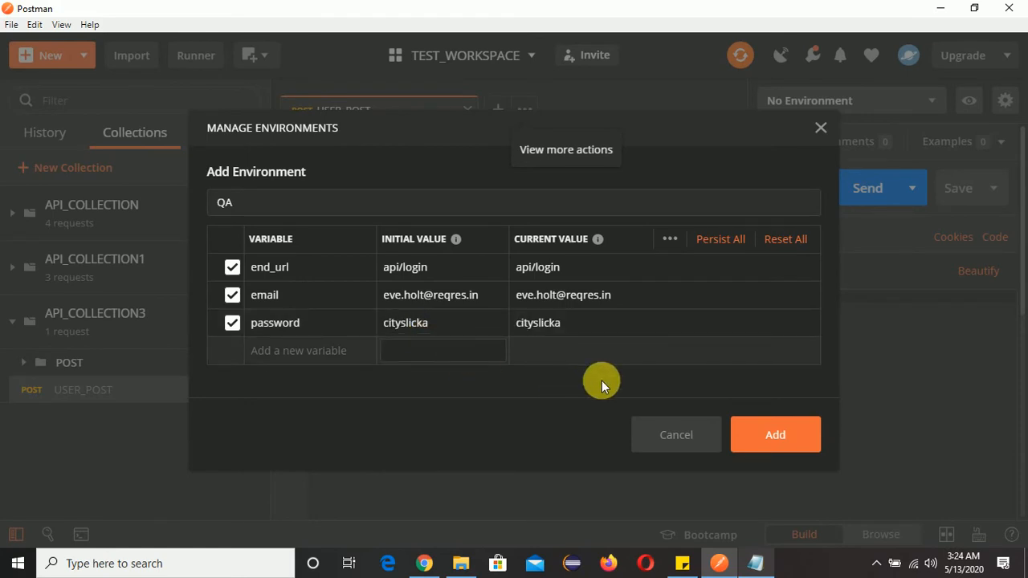
# Save the QA environment, then view the login request details on the reqres.in page in Chrome and return to Postman.
pyautogui.click(783, 441)
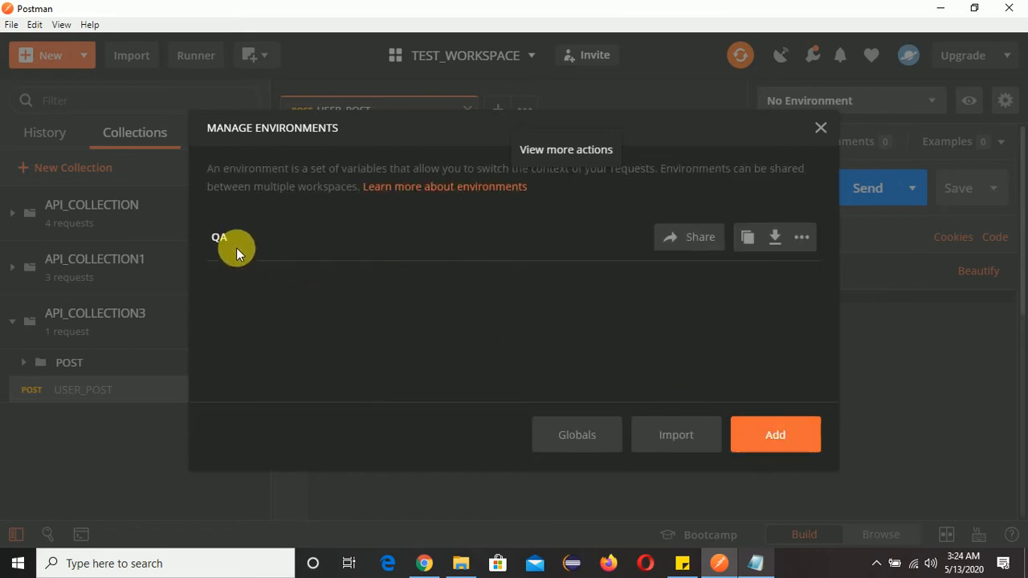
pyautogui.click(425, 563)
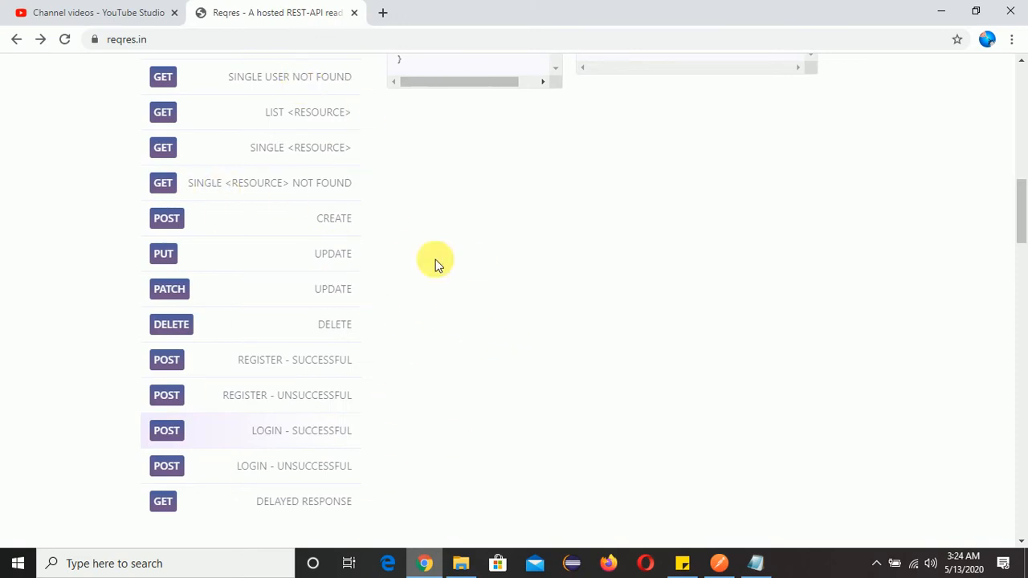
pyautogui.scroll(6, 526, 330)
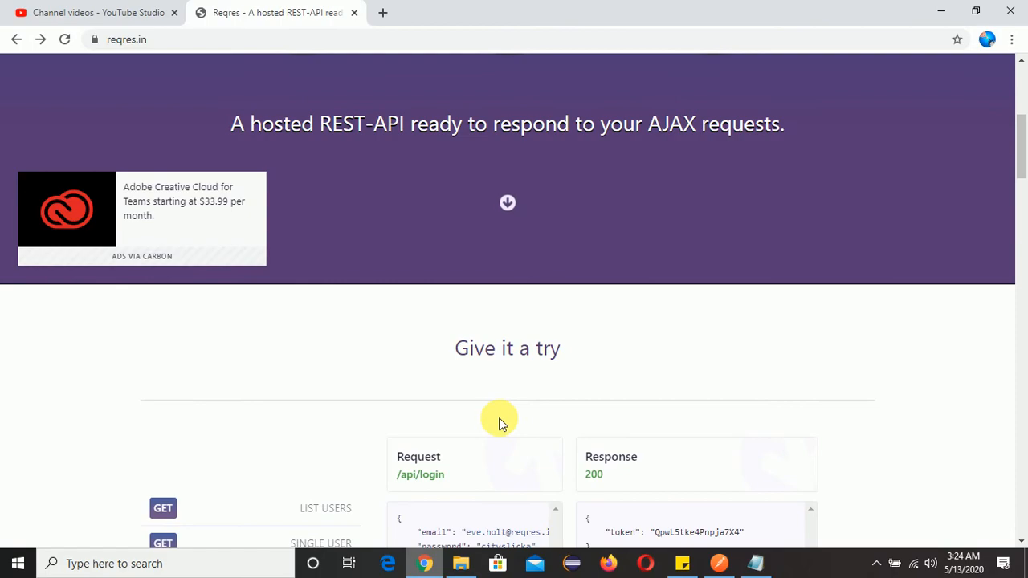
pyautogui.hotkey('alt', 'Tab')
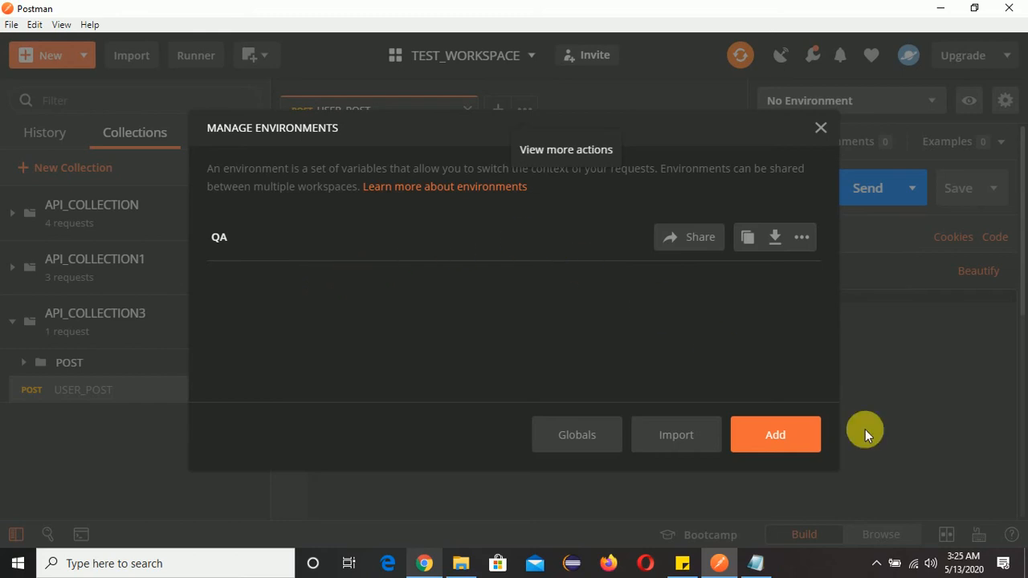
# Start a new environment named DEV and add variables called end_url, email and password to it.
pyautogui.click(790, 446)
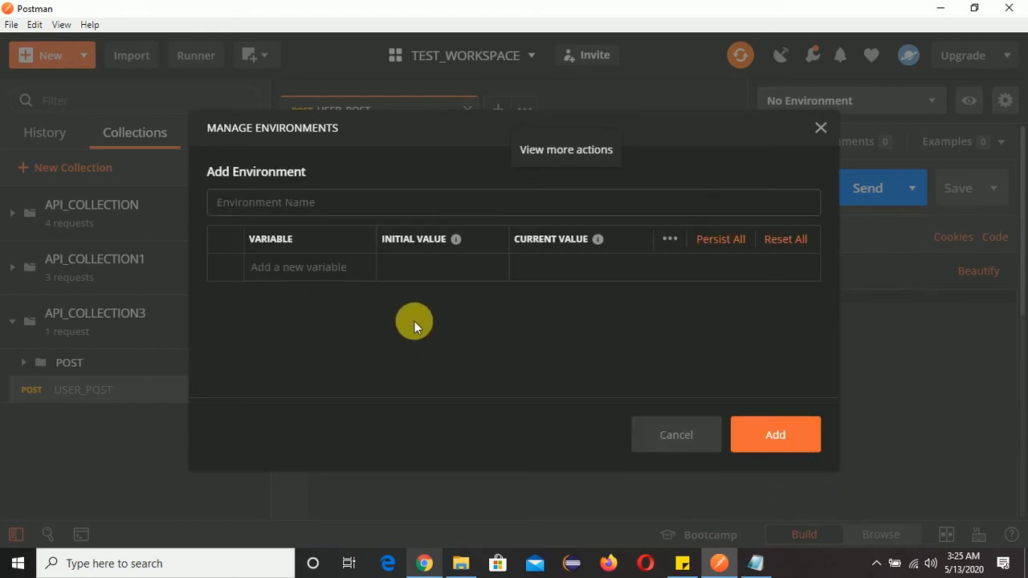
pyautogui.write('DEV')
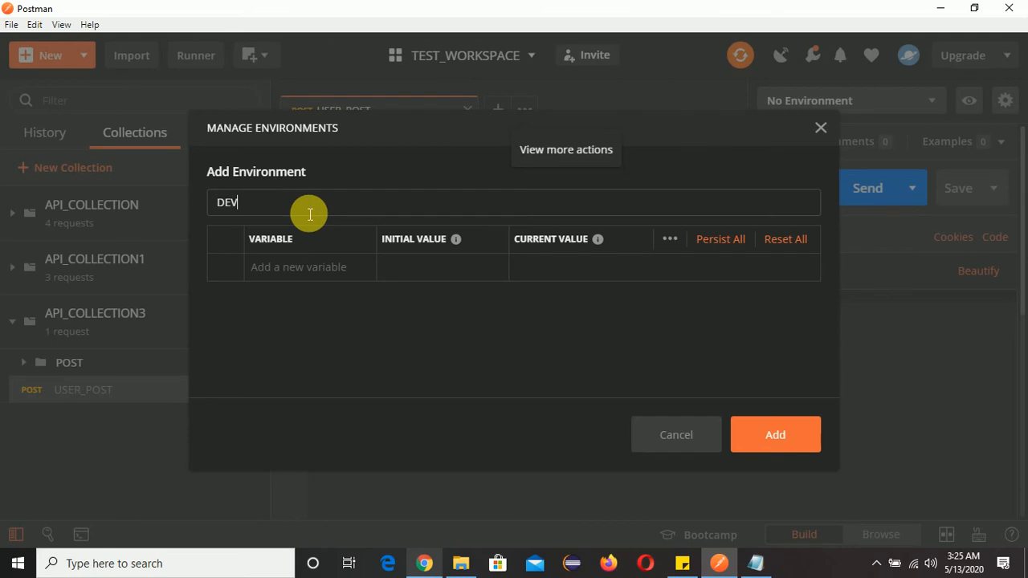
pyautogui.click(312, 268)
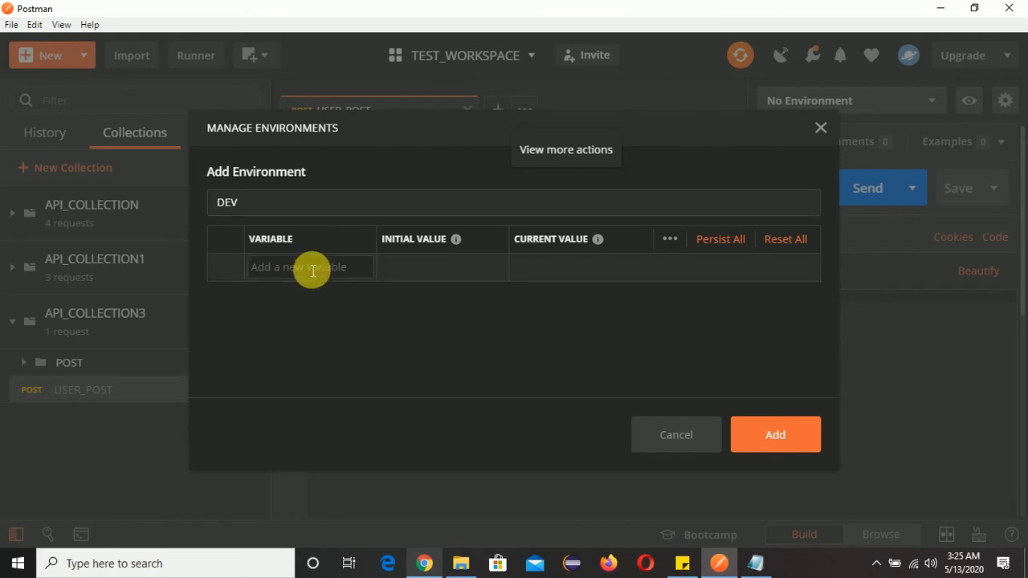
pyautogui.write('end_url')
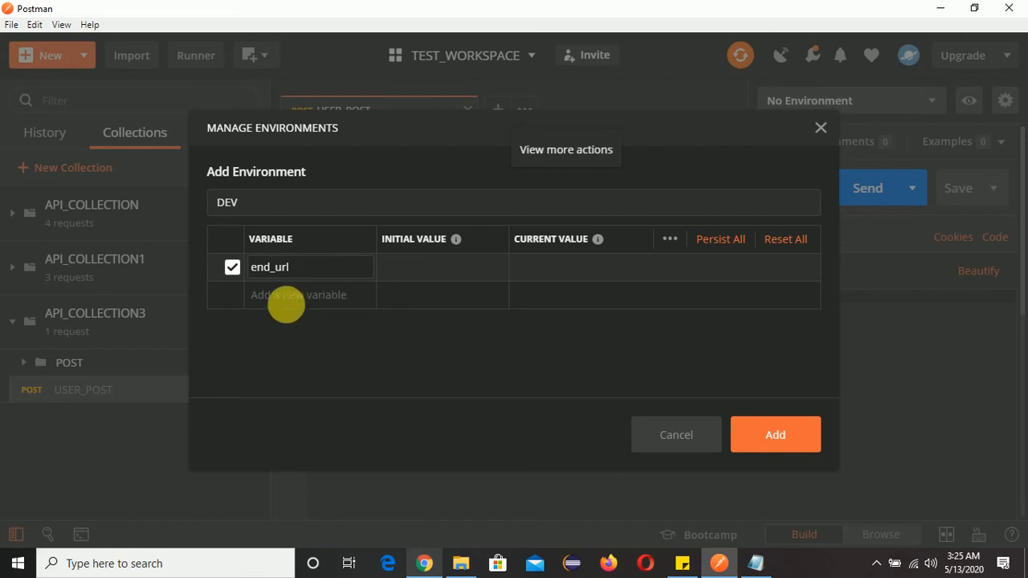
pyautogui.click(272, 302)
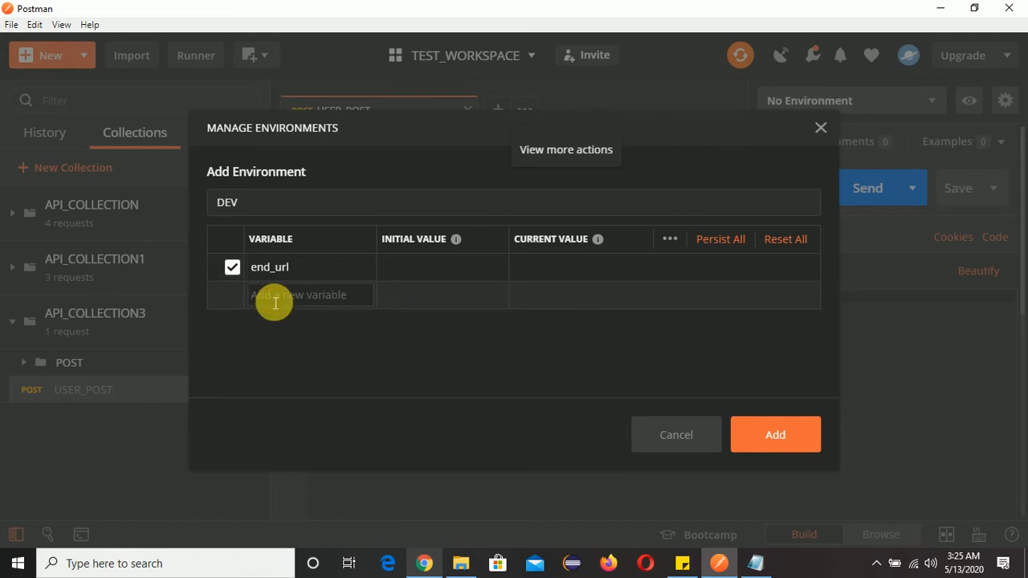
pyautogui.write('email')
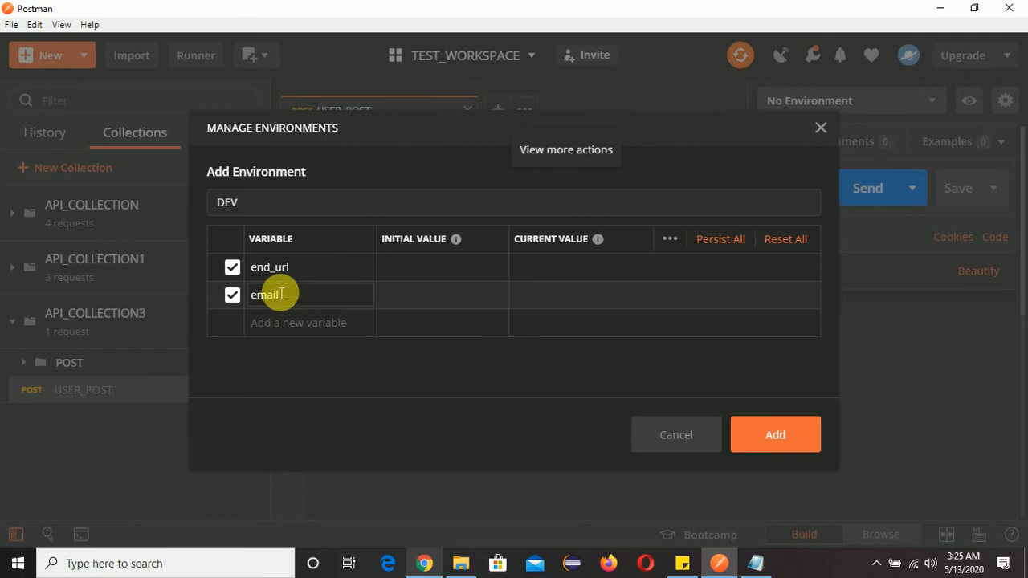
pyautogui.click(288, 331)
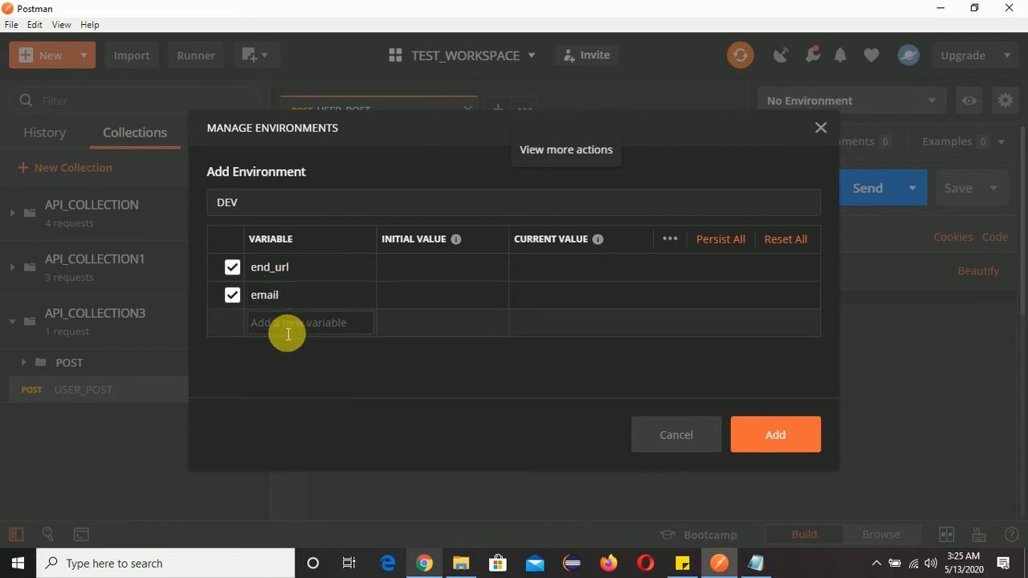
pyautogui.write('password')
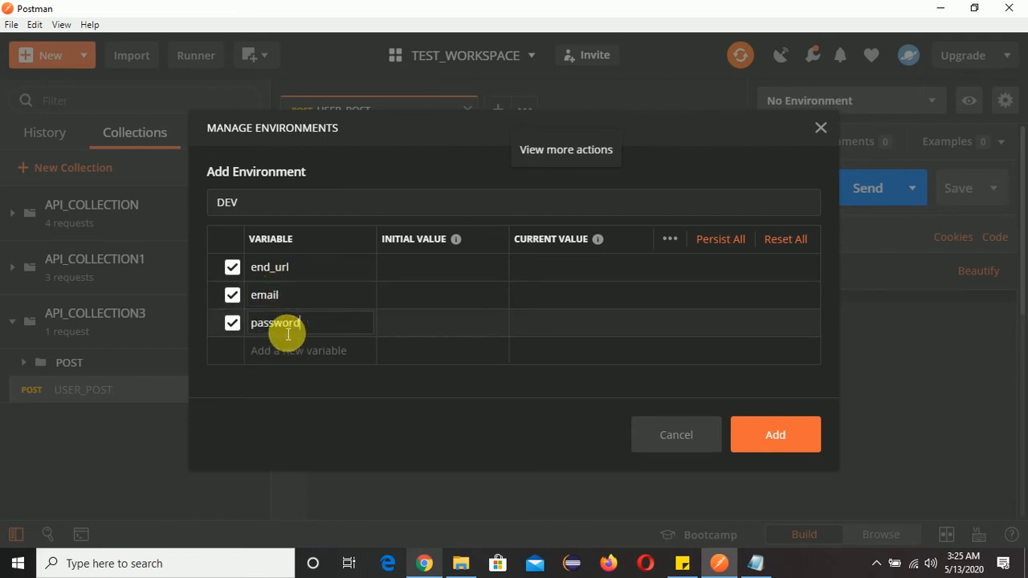
# Copy api/login from the URL in the Notepad notes into the initial value of the DEV environment's end_url variable in Postman.
pyautogui.click(437, 268)
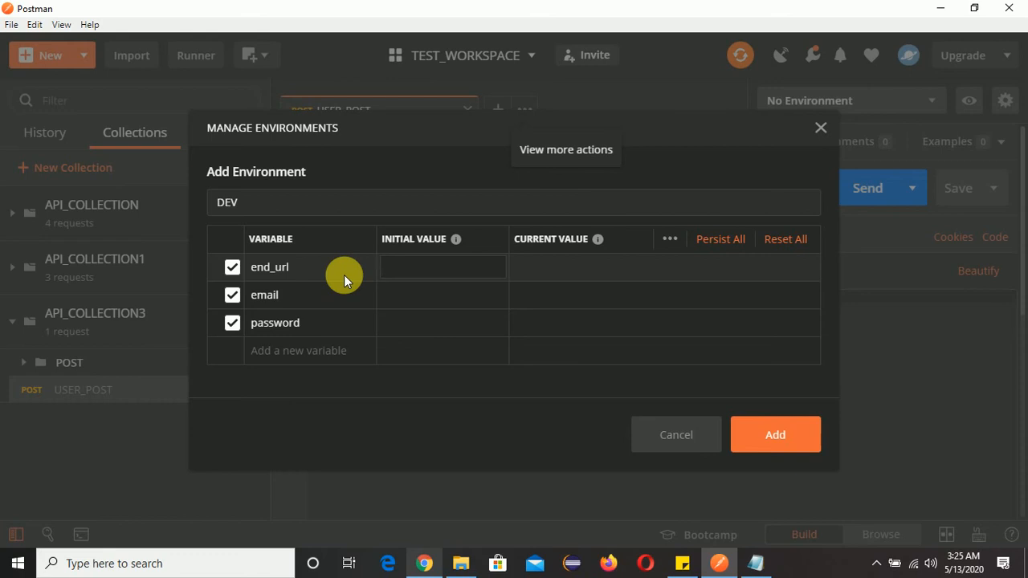
pyautogui.click(758, 562)
pyautogui.moveTo(556, 350); pyautogui.dragTo(466, 313)
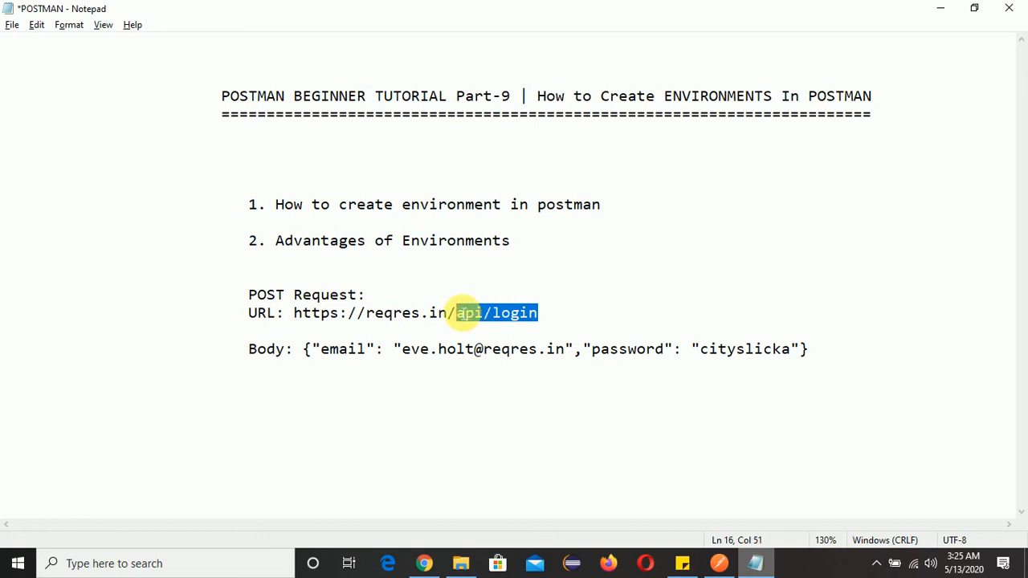
pyautogui.hotkey('ctrl', 'c')
pyautogui.hotkey('alt', 'Tab')
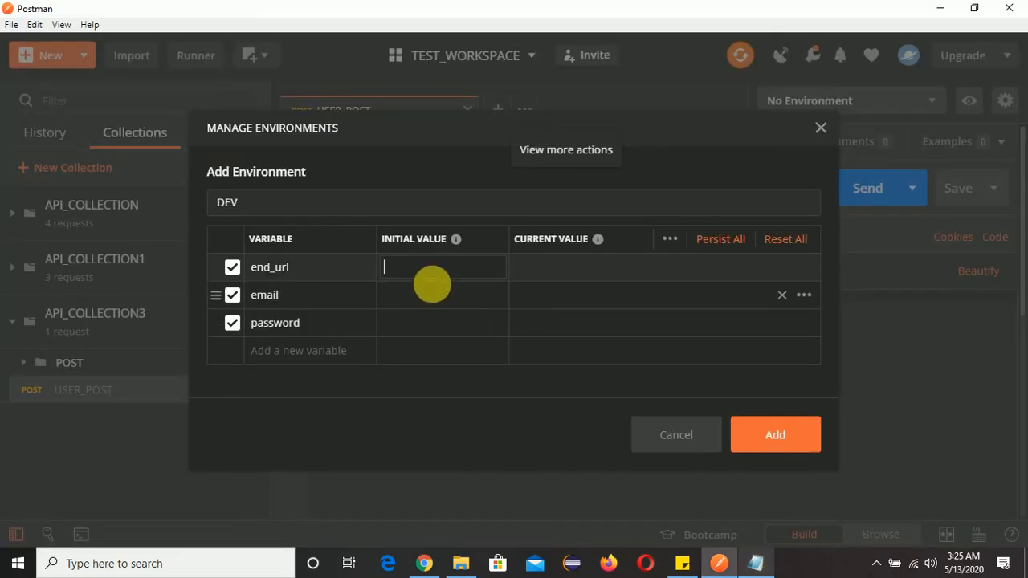
pyautogui.hotkey('ctrl', 'v')
# Copy the login email from the Notepad notes into the initial value of the DEV environment's email variable in Postman.
pyautogui.click(434, 293)
pyautogui.hotkey('alt', 'Tab')
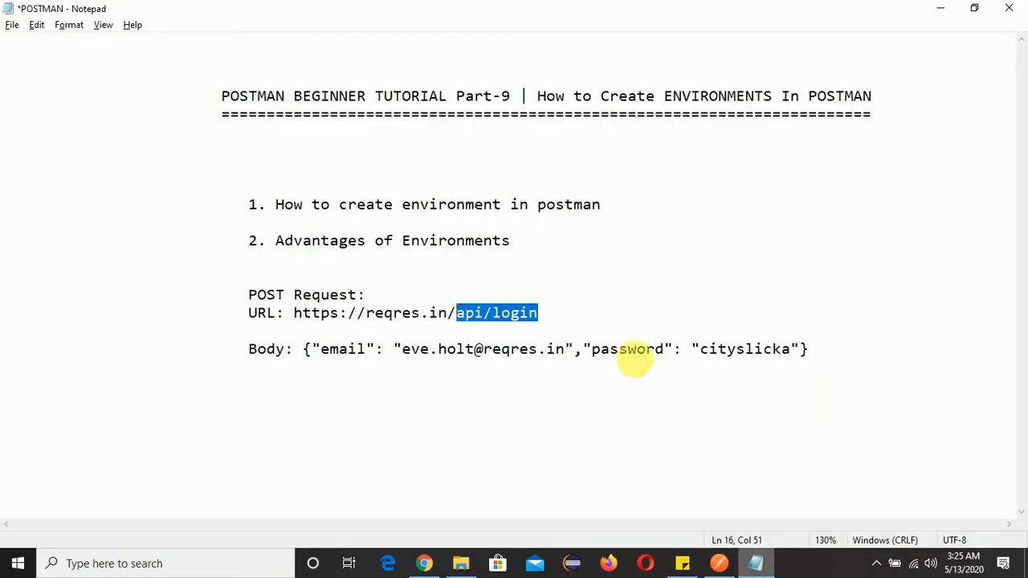
pyautogui.moveTo(566, 350); pyautogui.dragTo(411, 352)
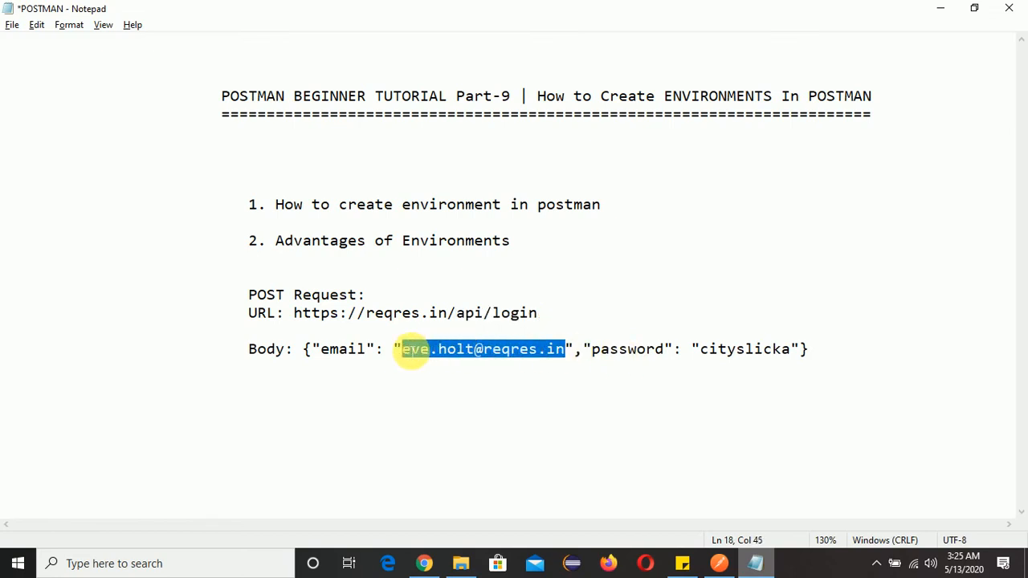
pyautogui.hotkey('alt', 'Tab')
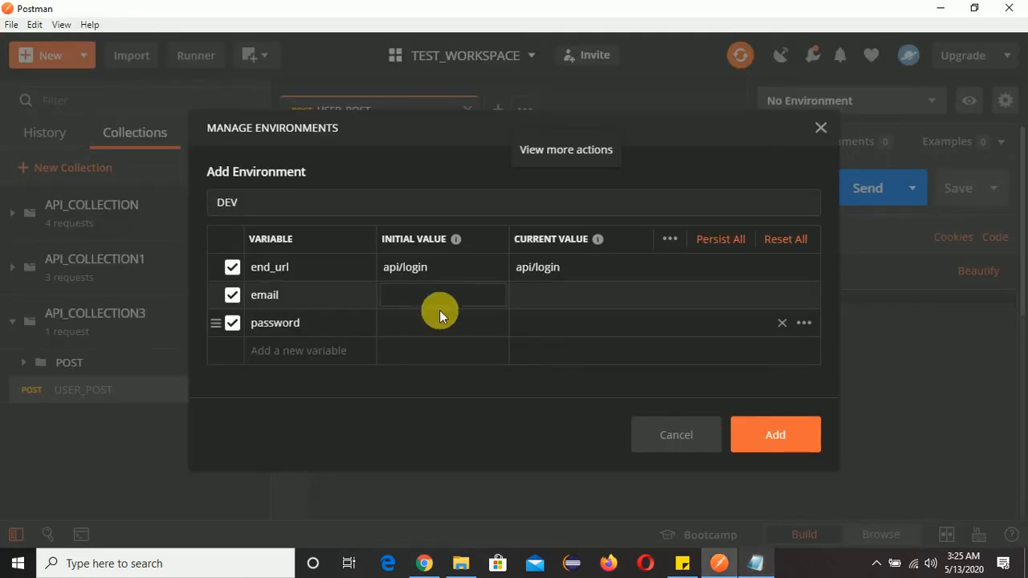
pyautogui.hotkey('alt', 'Tab')
pyautogui.click(565, 350)
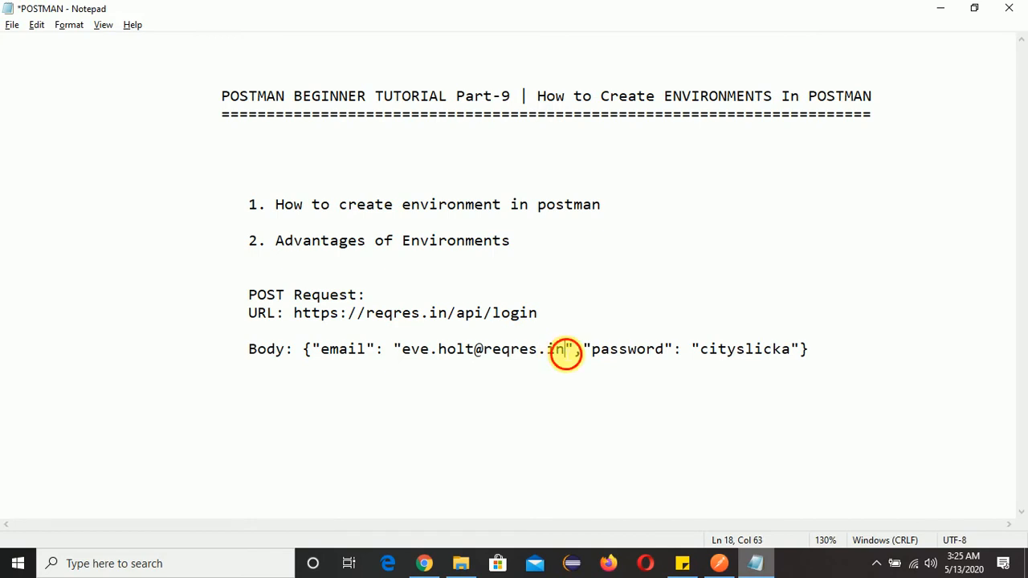
pyautogui.moveTo(565, 350); pyautogui.dragTo(413, 359)
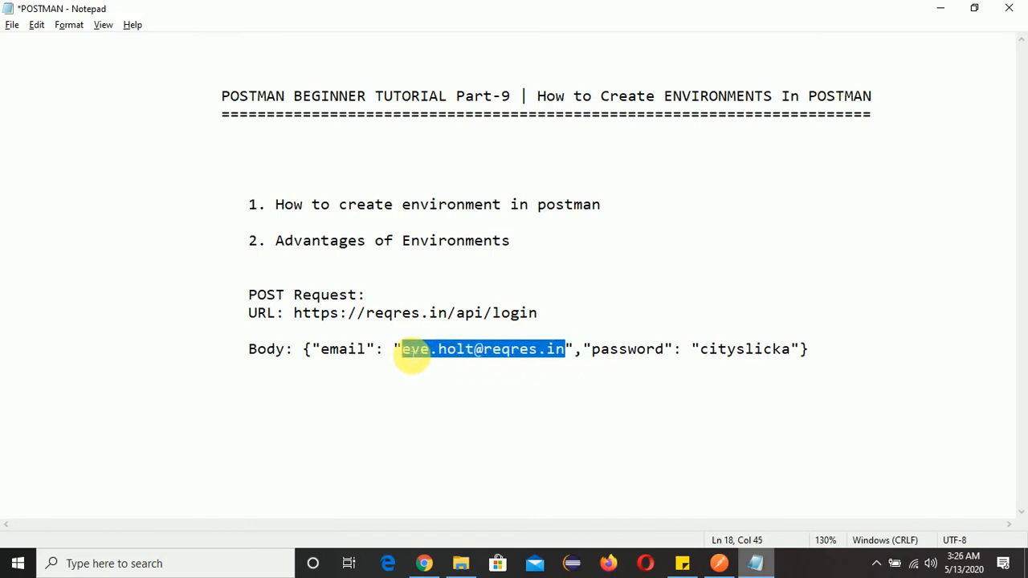
pyautogui.hotkey('ctrl', 'c')
pyautogui.hotkey('alt', 'Tab')
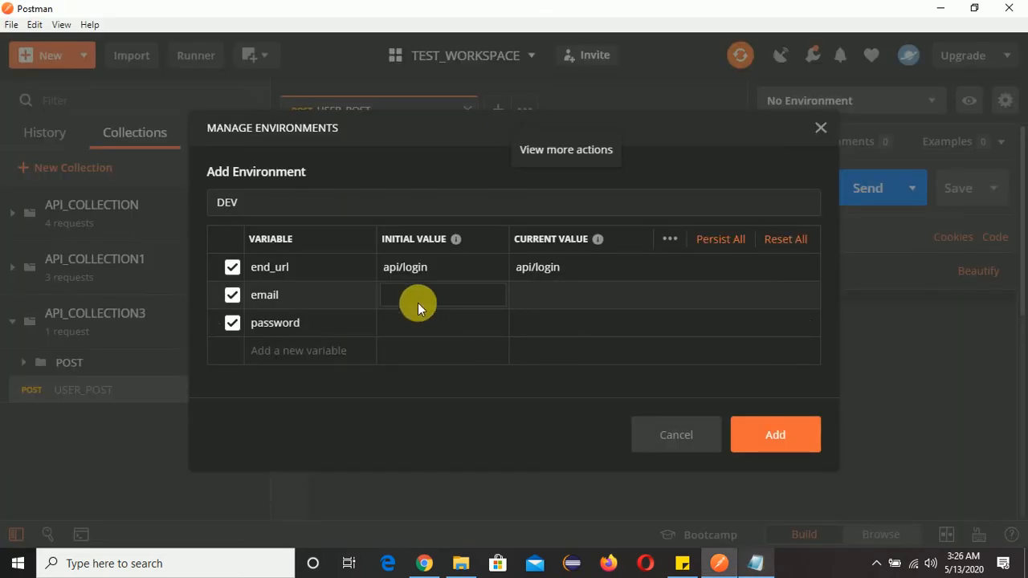
pyautogui.click(418, 302)
pyautogui.hotkey('ctrl', 'v')
# Copy the login password from the Notepad notes into the DEV password variable's initial value in Postman and save the environment.
pyautogui.click(431, 335)
pyautogui.hotkey('alt', 'Tab')
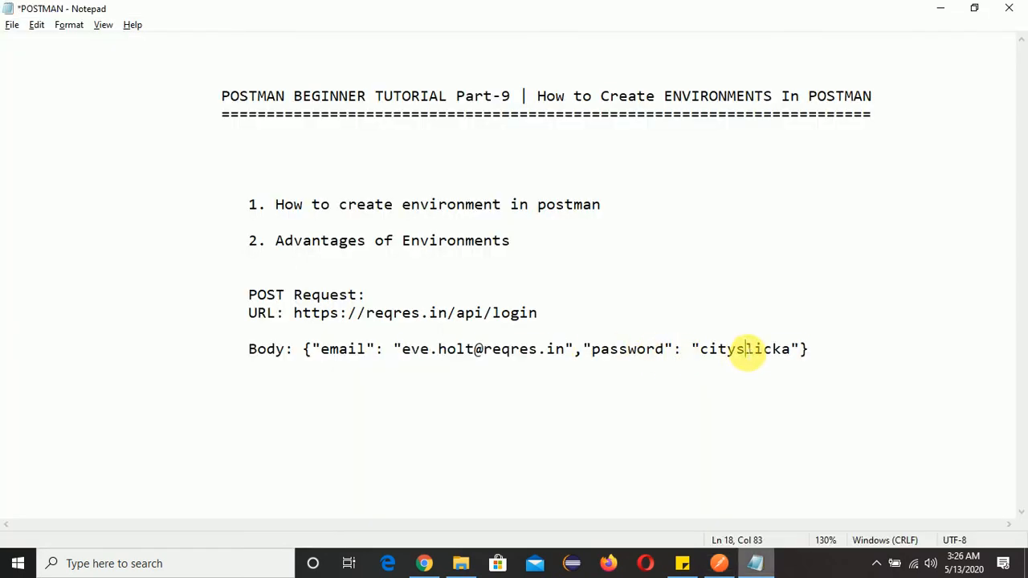
pyautogui.doubleClick(741, 349)
pyautogui.moveTo(790, 349); pyautogui.dragTo(700, 359)
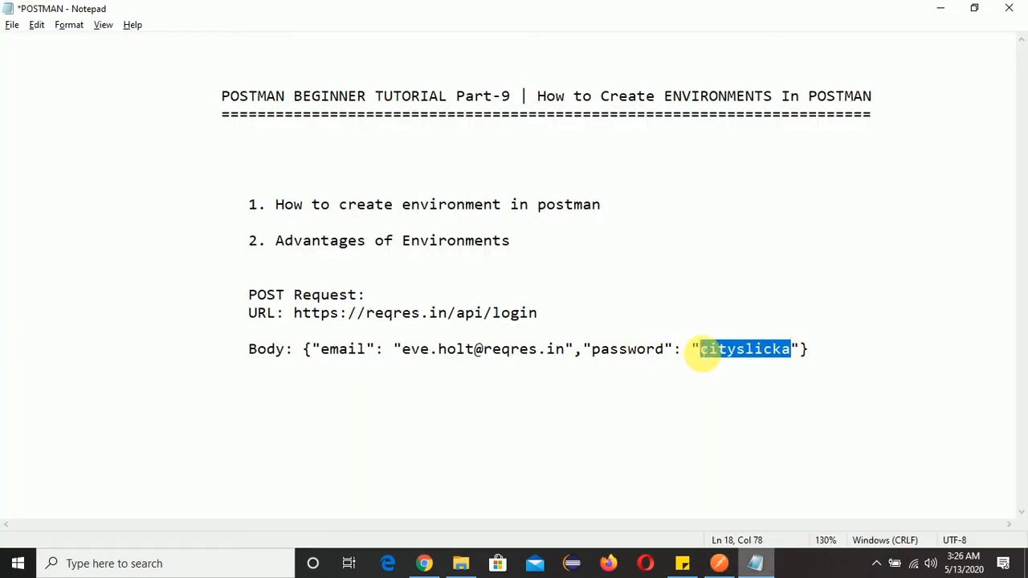
pyautogui.hotkey('ctrl', 'c')
pyautogui.hotkey('alt', 'Tab')
pyautogui.click(424, 325)
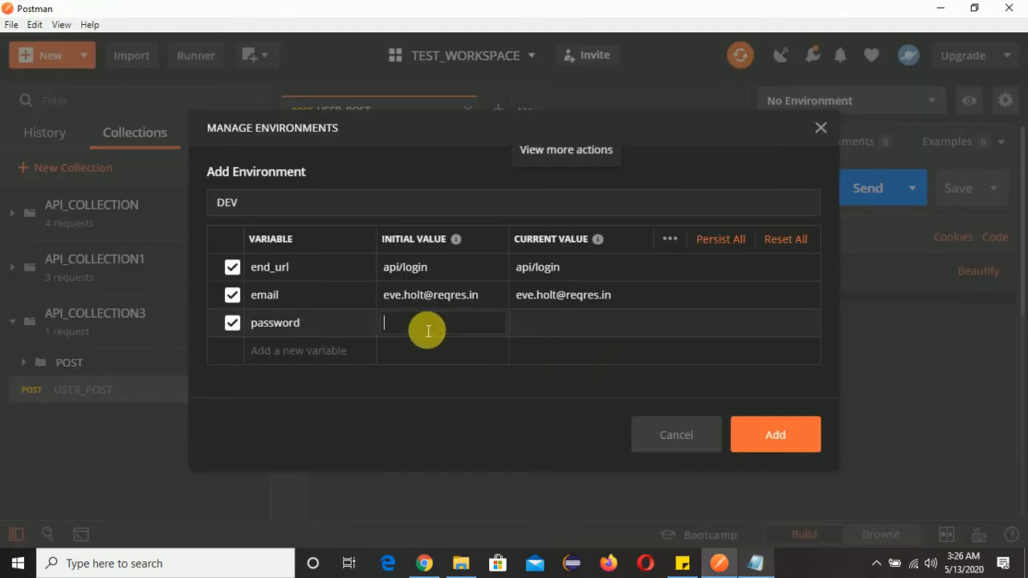
pyautogui.hotkey('ctrl', 'v')
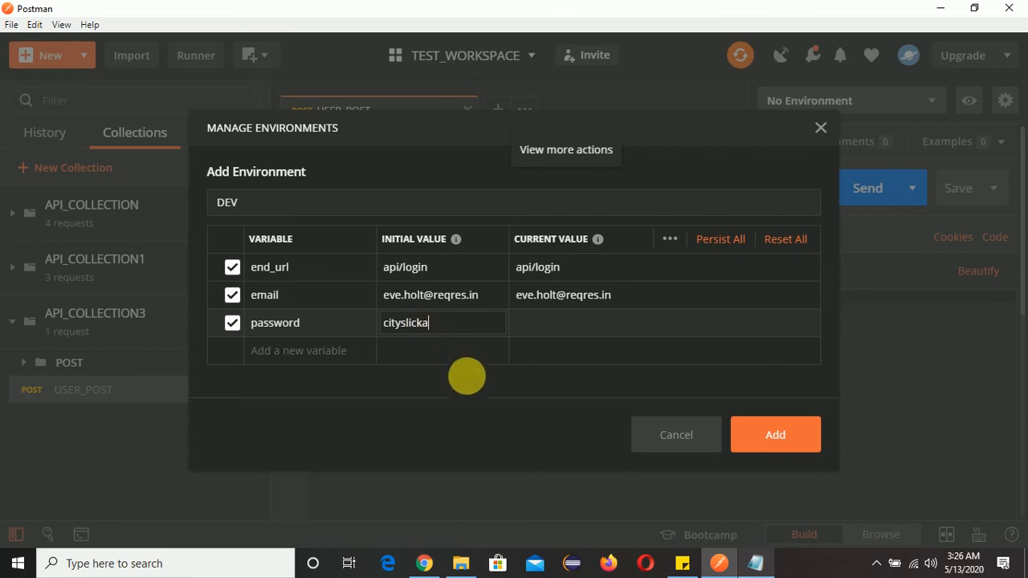
pyautogui.click(562, 353)
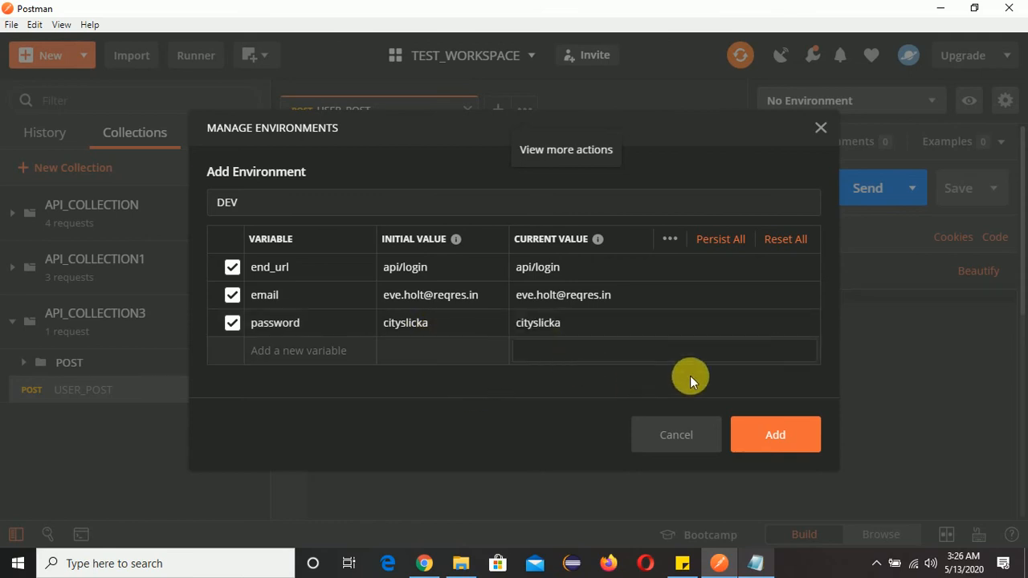
pyautogui.click(784, 435)
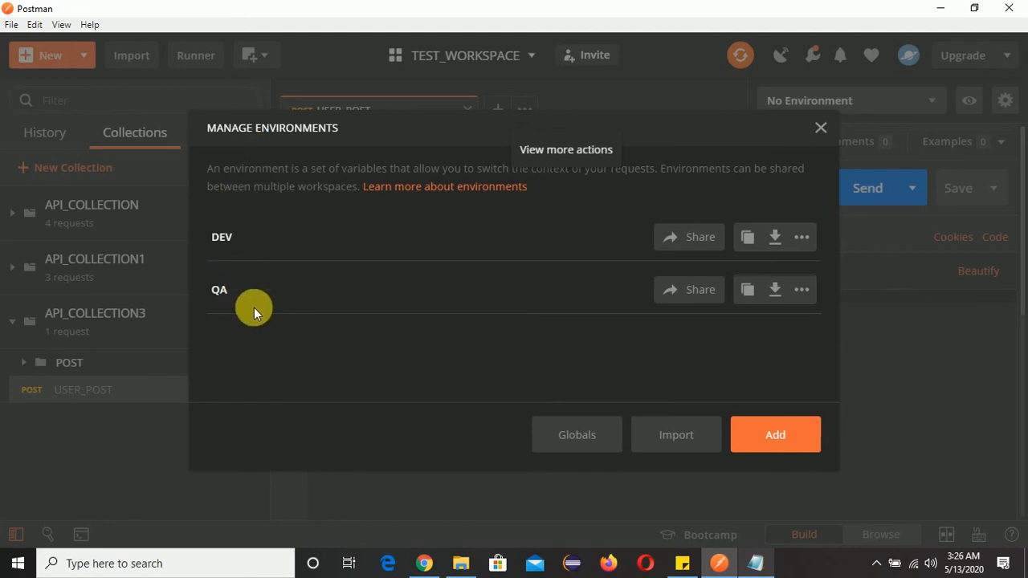
# Review the variables of the DEV and QA environments, and close the environment manager without changes.
pyautogui.click(228, 237)
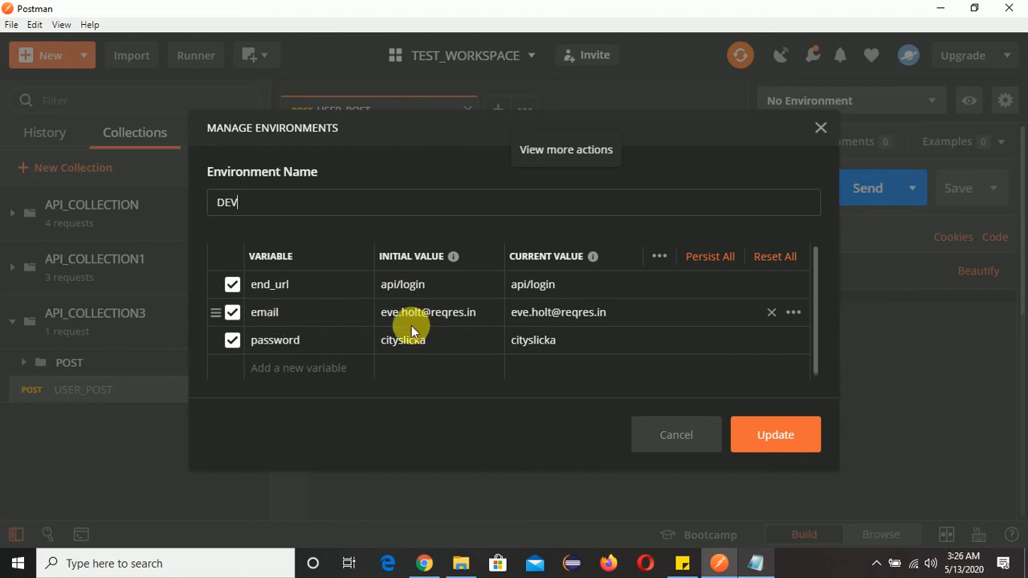
pyautogui.click(688, 435)
pyautogui.click(222, 290)
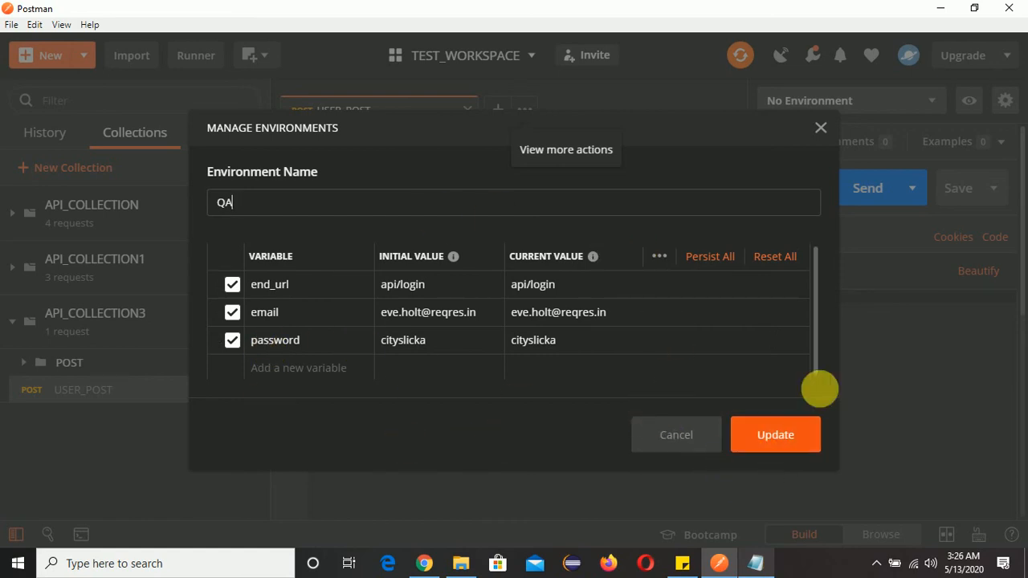
pyautogui.click(819, 128)
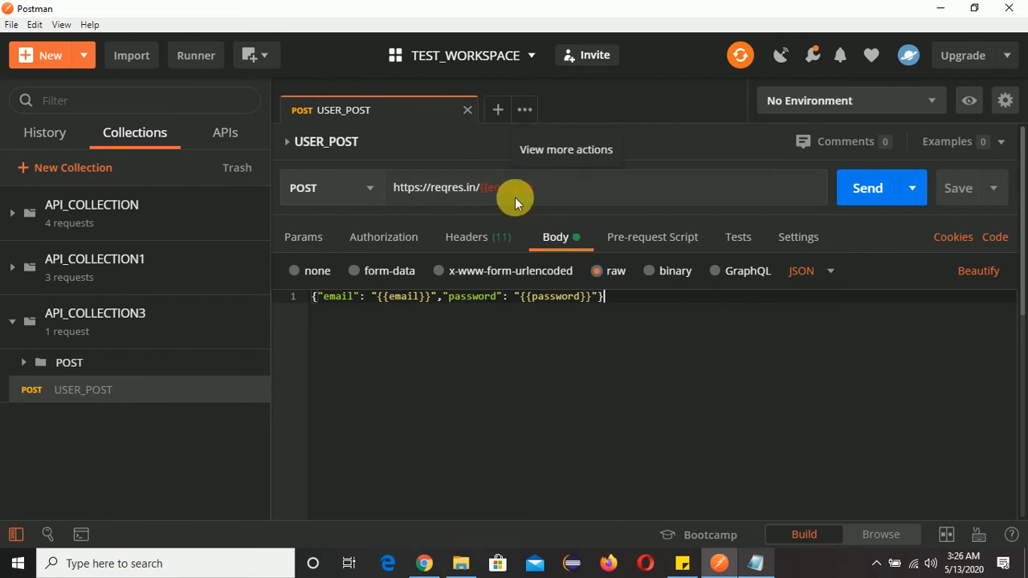
# Set QA as the active environment for the USER_POST request.
pyautogui.click(929, 109)
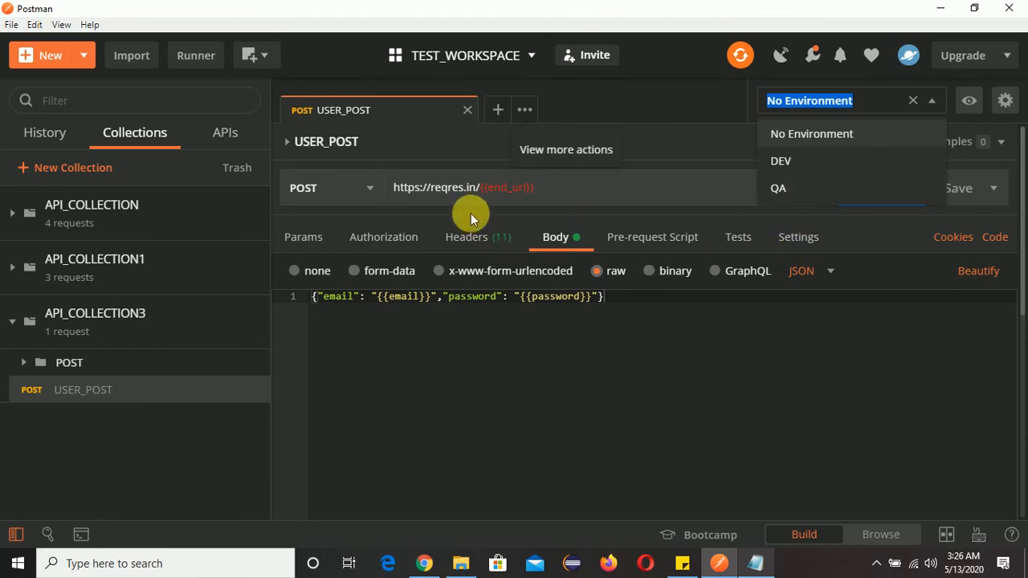
pyautogui.moveTo(527, 197)
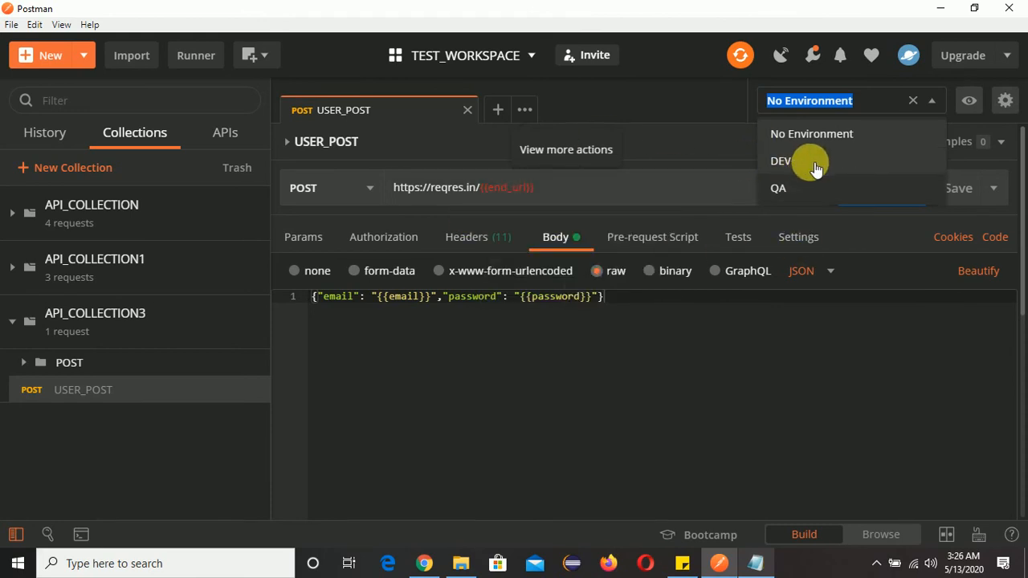
pyautogui.click(797, 191)
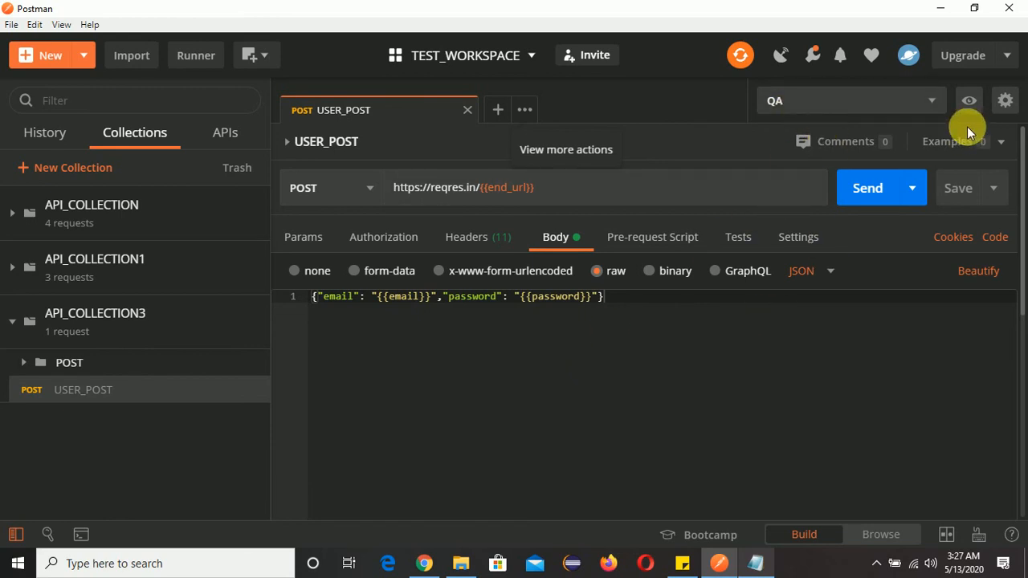
# Send the USER_POST request with the QA environment selected, and examine the returned response body.
pyautogui.click(934, 105)
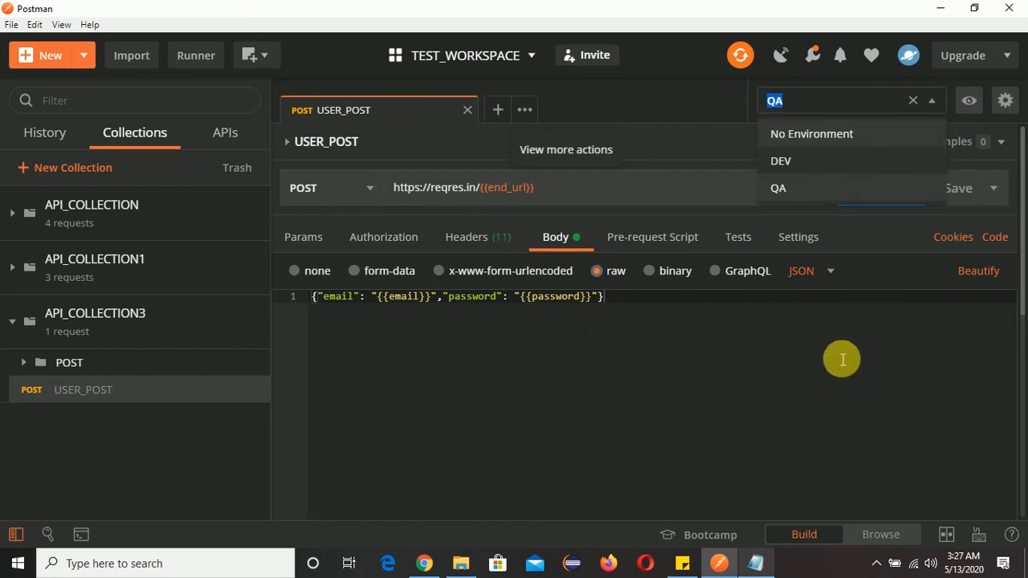
pyautogui.click(833, 252)
pyautogui.click(918, 101)
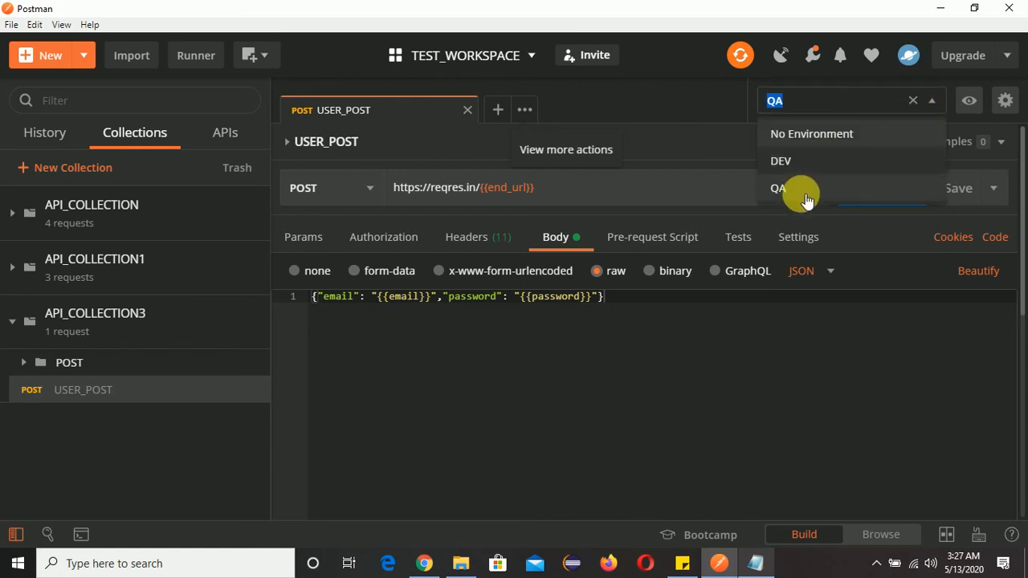
pyautogui.click(808, 190)
pyautogui.click(869, 206)
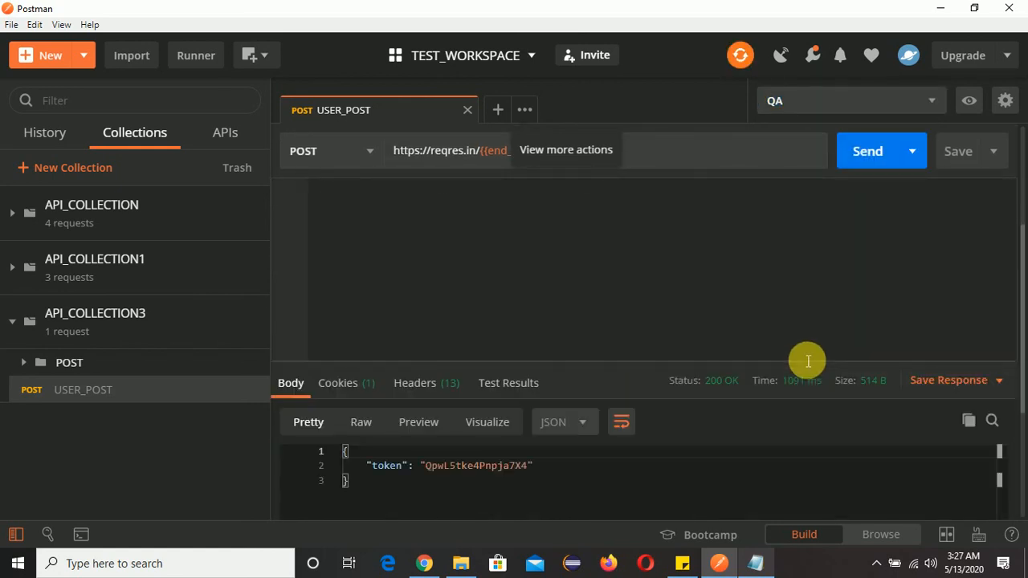
pyautogui.moveTo(367, 408); pyautogui.dragTo(344, 350)
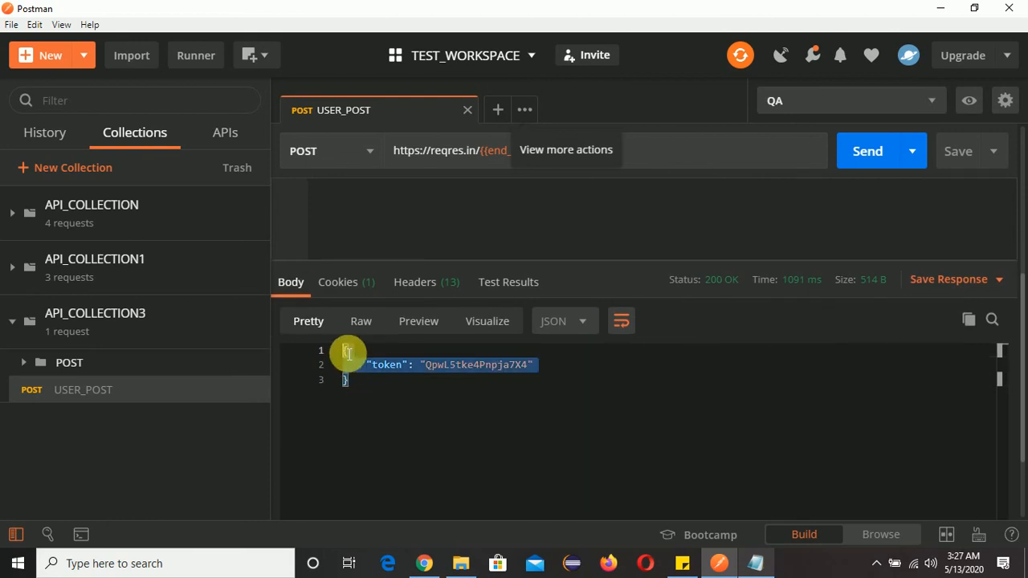
pyautogui.click(419, 406)
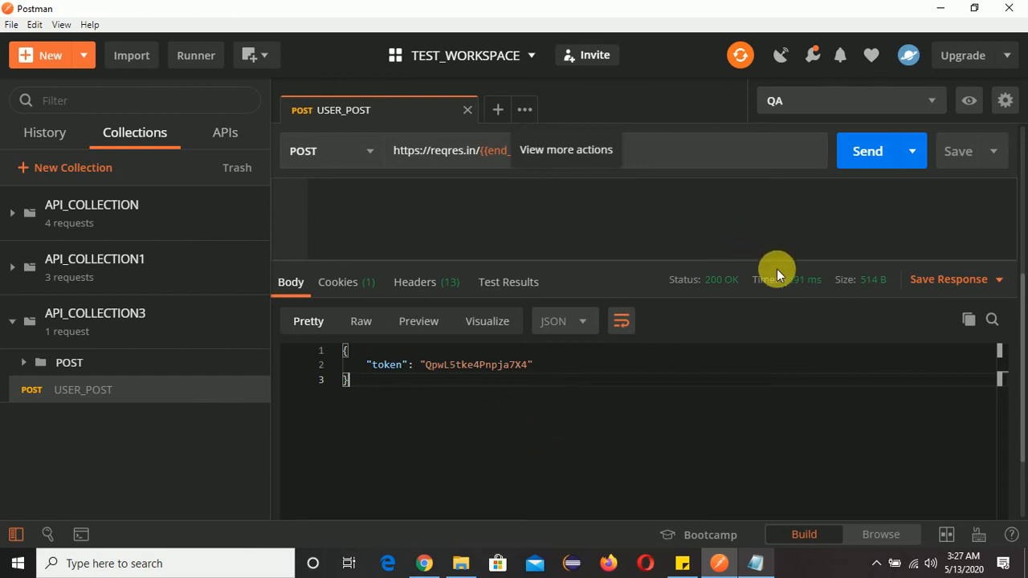
# Switch the active environment to DEV, resend the USER_POST request and examine its response body.
pyautogui.click(933, 102)
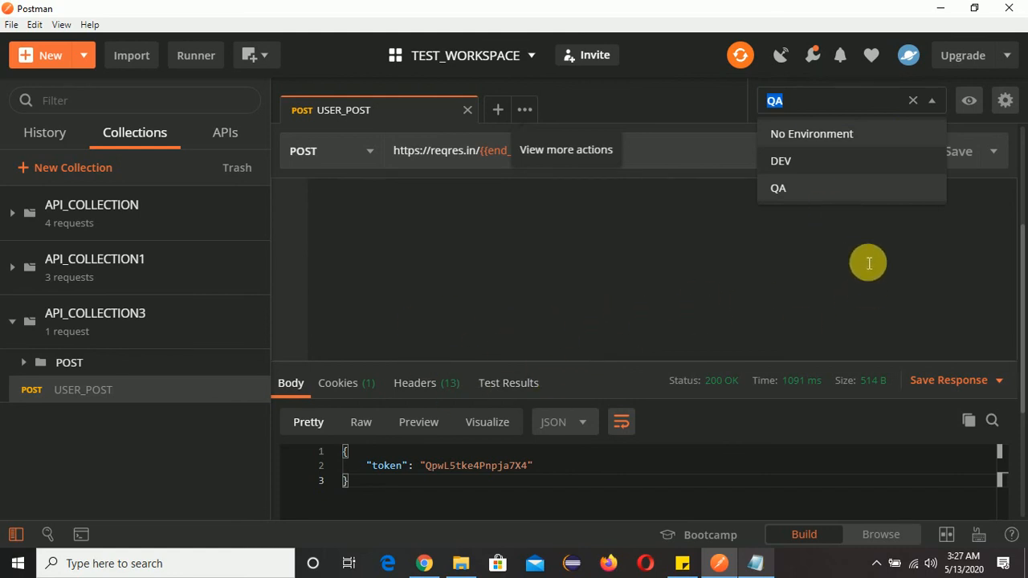
pyautogui.click(843, 165)
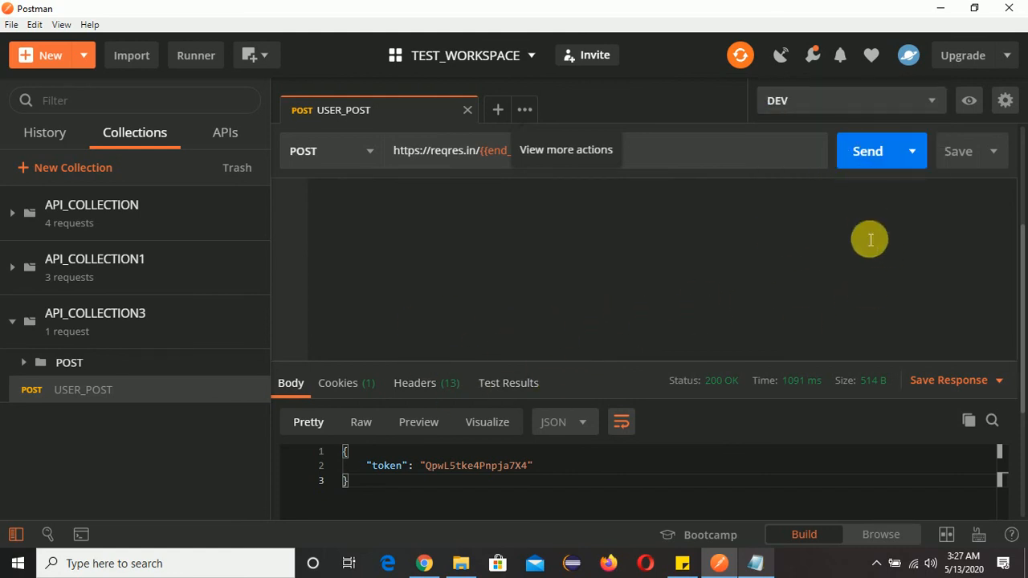
pyautogui.click(871, 156)
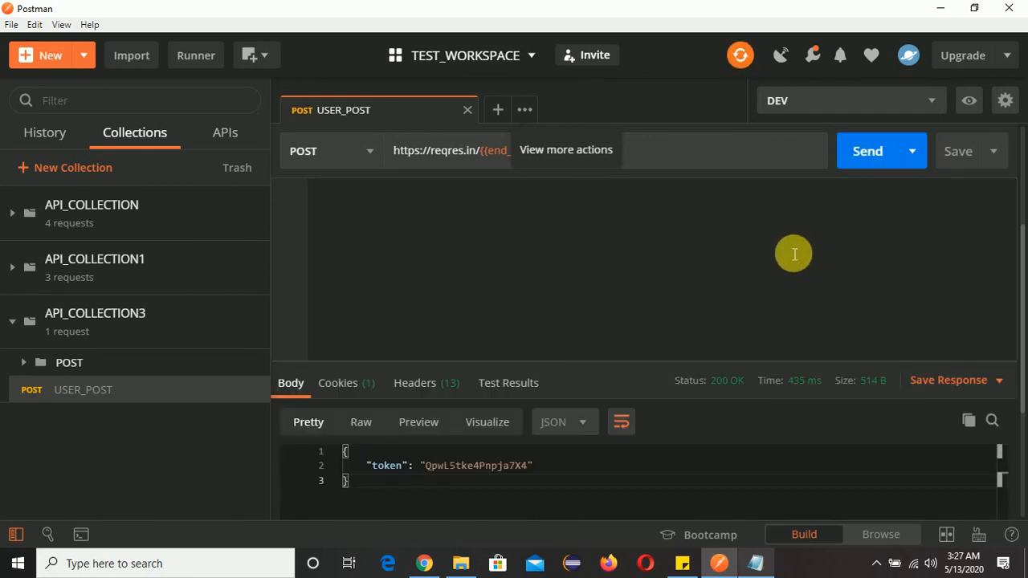
pyautogui.moveTo(377, 495); pyautogui.dragTo(343, 449)
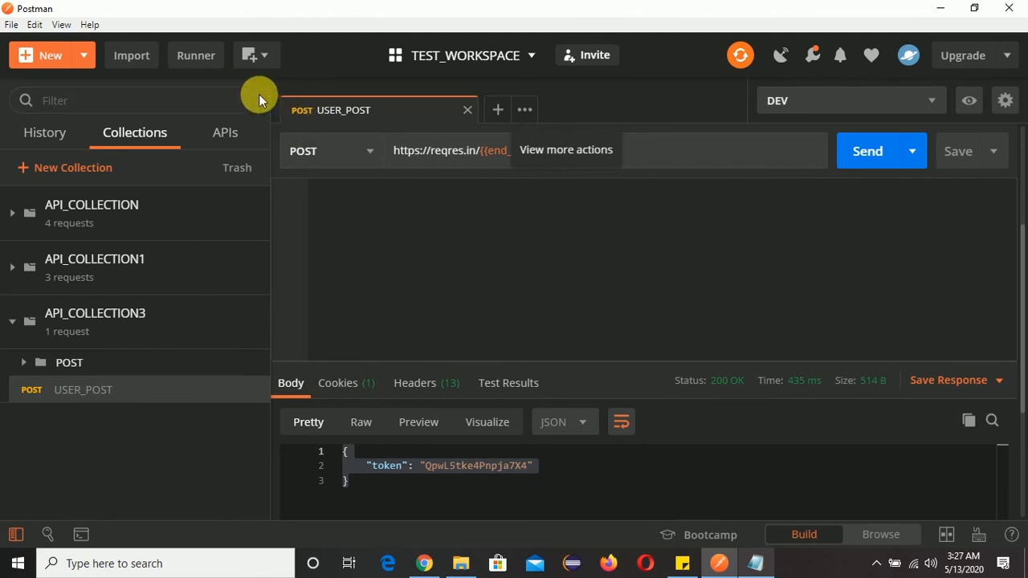
# View the environment choices for running API_COLLECTION3 in the Collection Runner, and close the runner without starting a run.
pyautogui.click(195, 64)
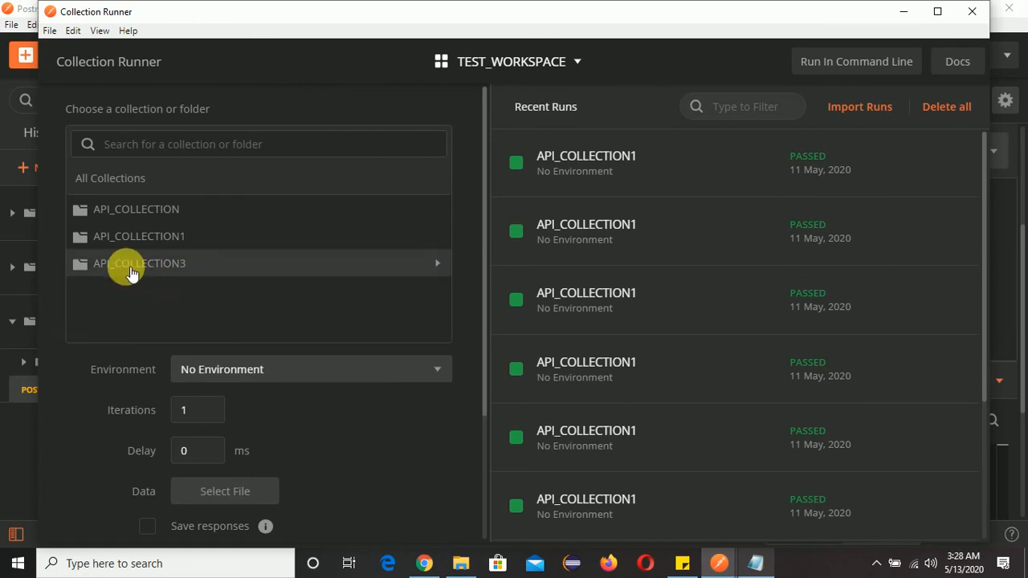
pyautogui.click(190, 268)
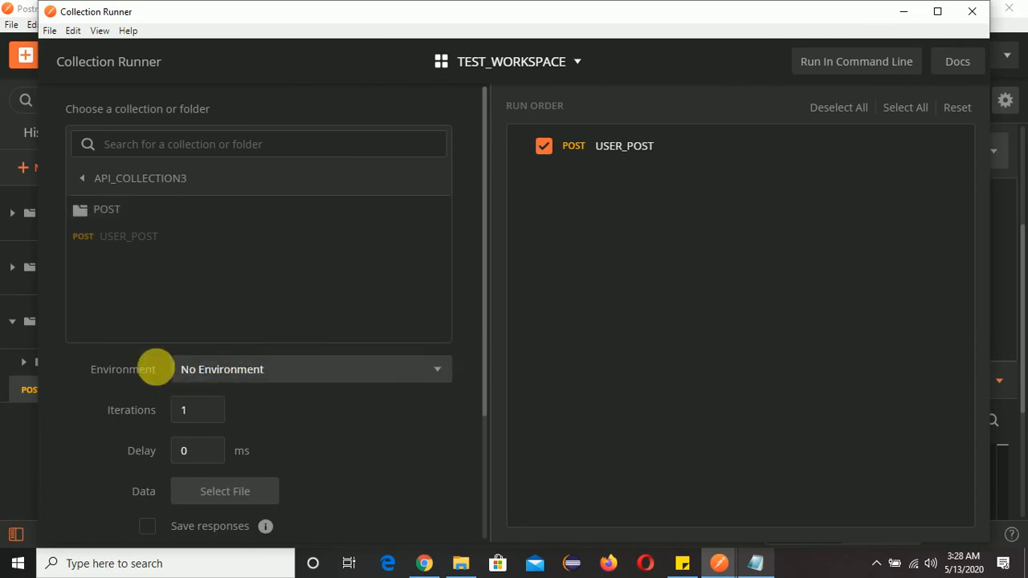
pyautogui.click(440, 371)
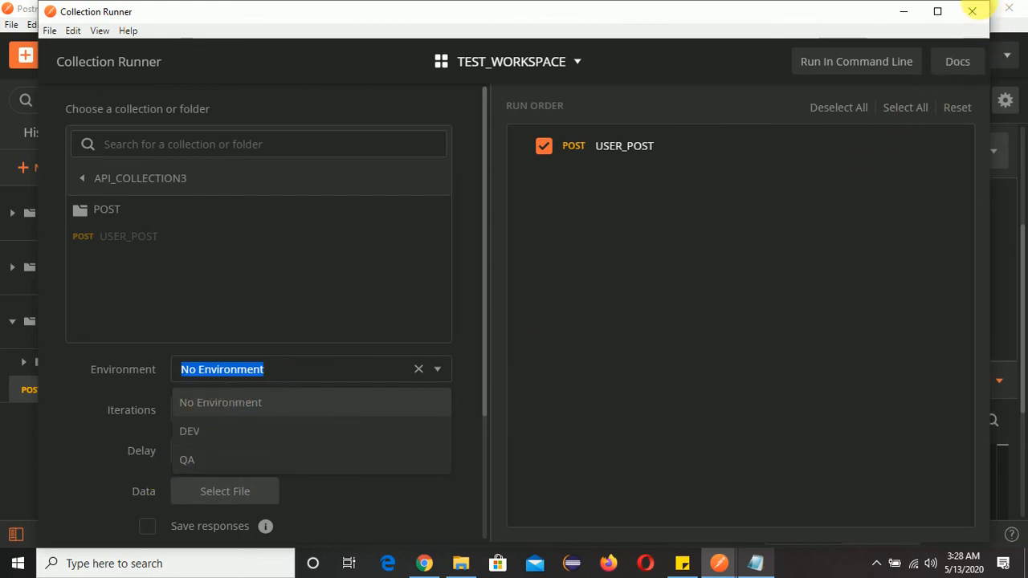
pyautogui.click(972, 10)
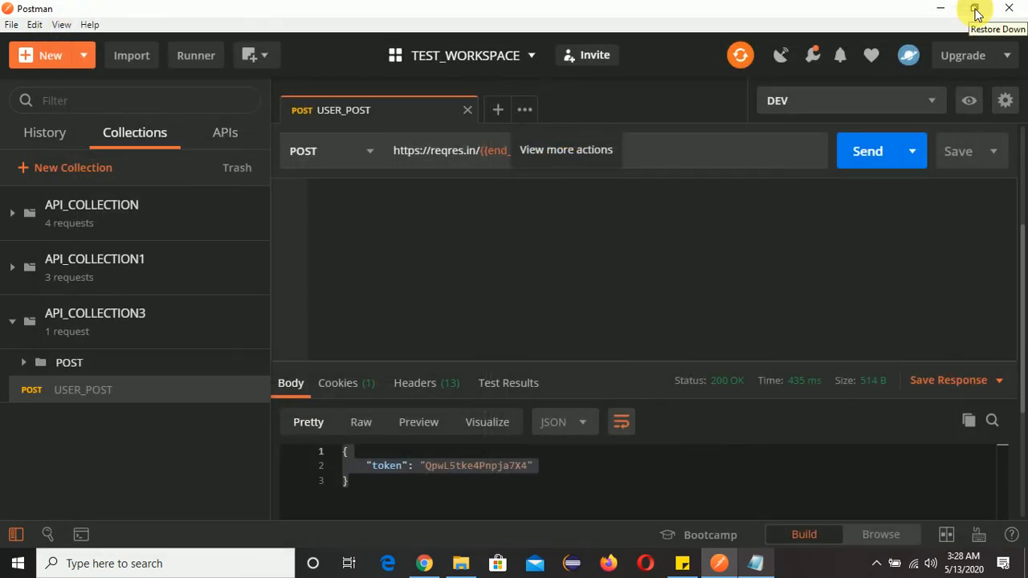